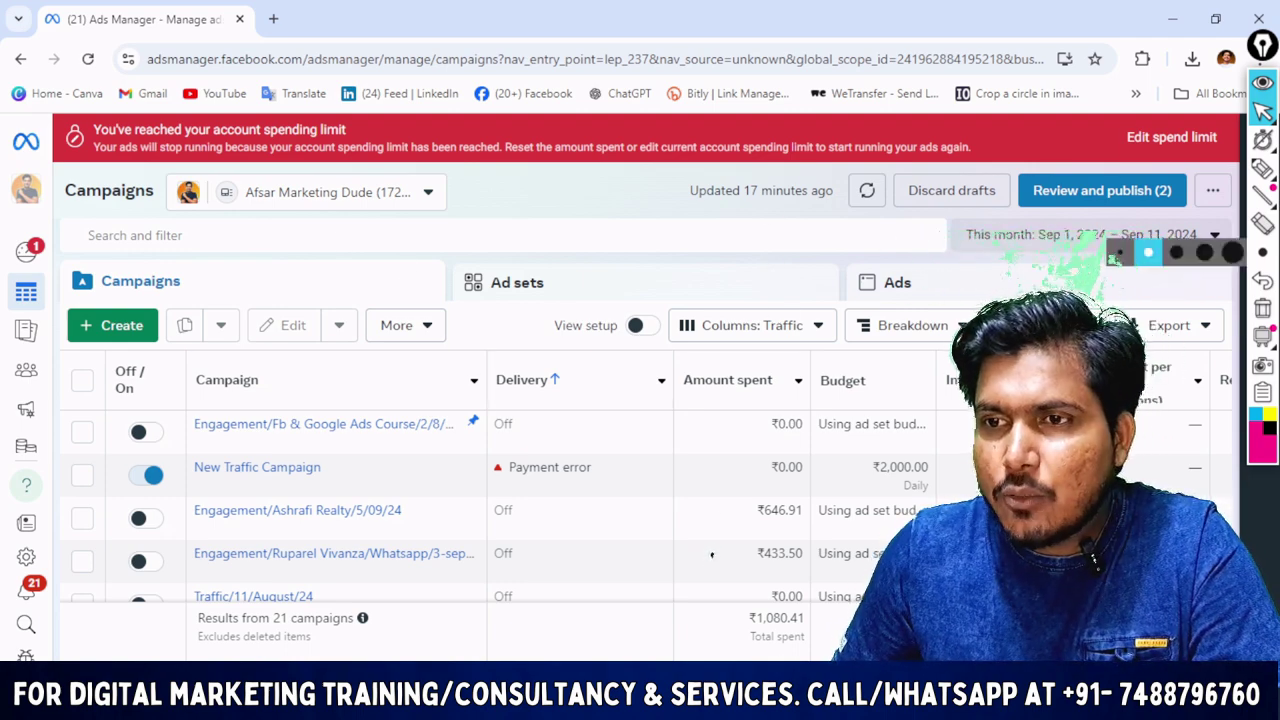
- Set the campaign reporting date range to Jun 1, 2024 – Sep 11, 2024 and apply it
{"action": "left_click", "coordinate": [1107, 243]}
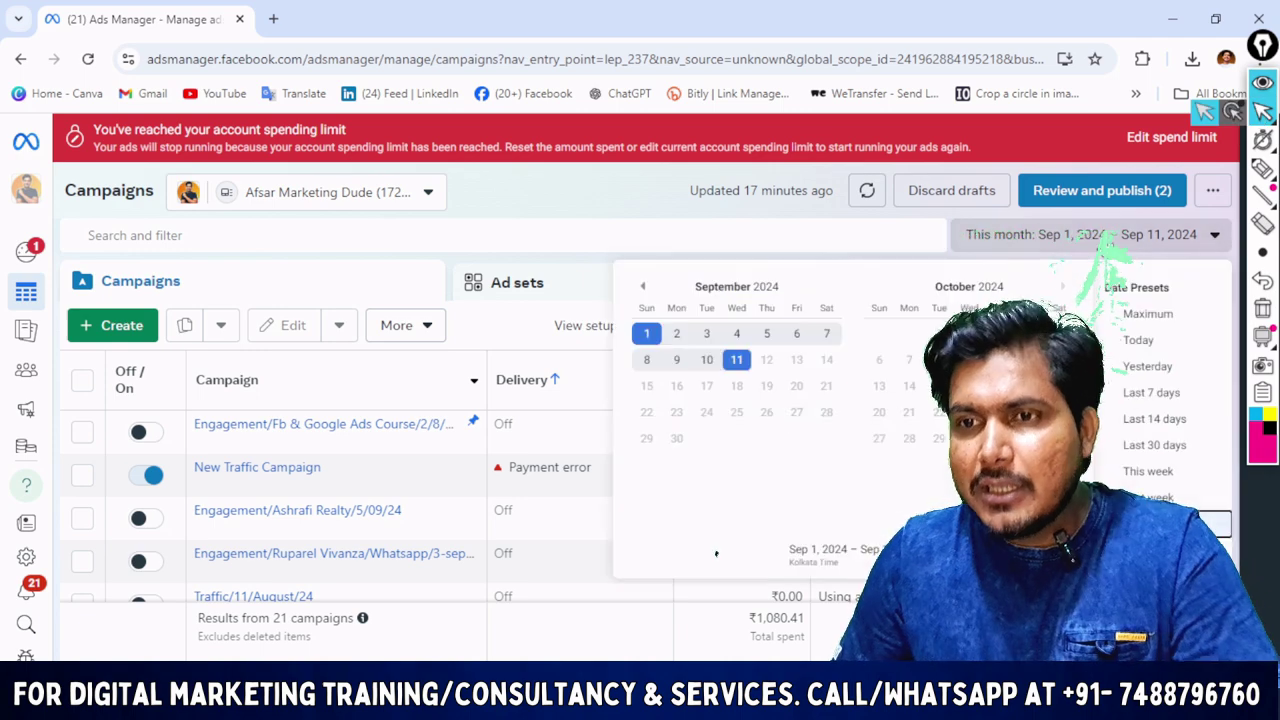
{"action": "left_click", "coordinate": [647, 310]}
{"action": "left_click", "coordinate": [645, 312]}
{"action": "left_click", "coordinate": [645, 312]}
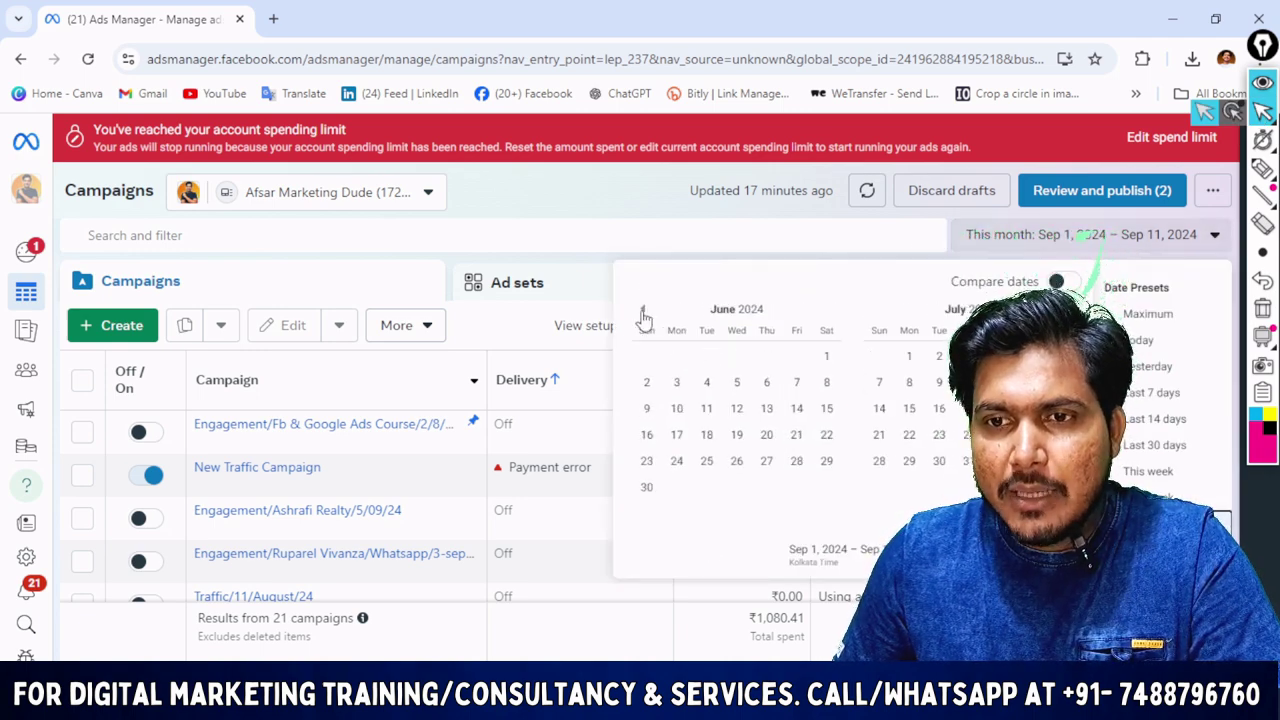
{"action": "left_click", "coordinate": [826, 356]}
{"action": "left_click", "coordinate": [1060, 309]}
{"action": "left_click", "coordinate": [1060, 309]}
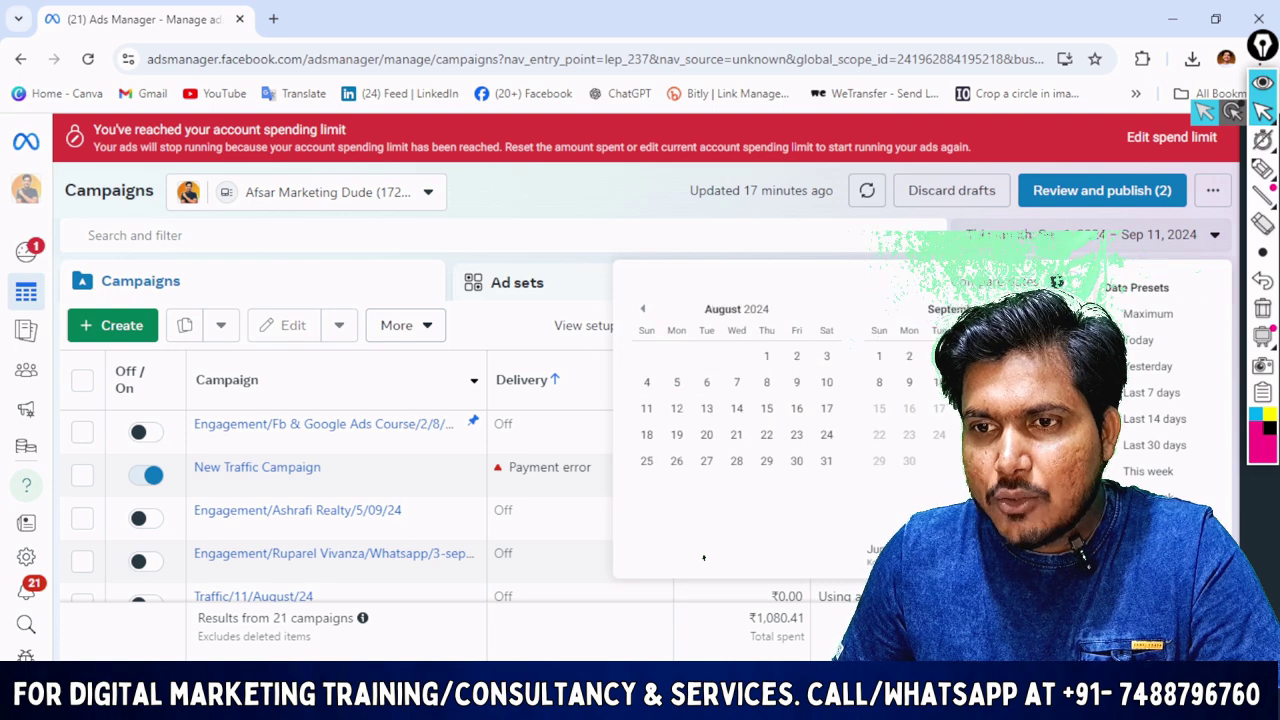
{"action": "left_click", "coordinate": [1060, 309]}
{"action": "left_click", "coordinate": [734, 384]}
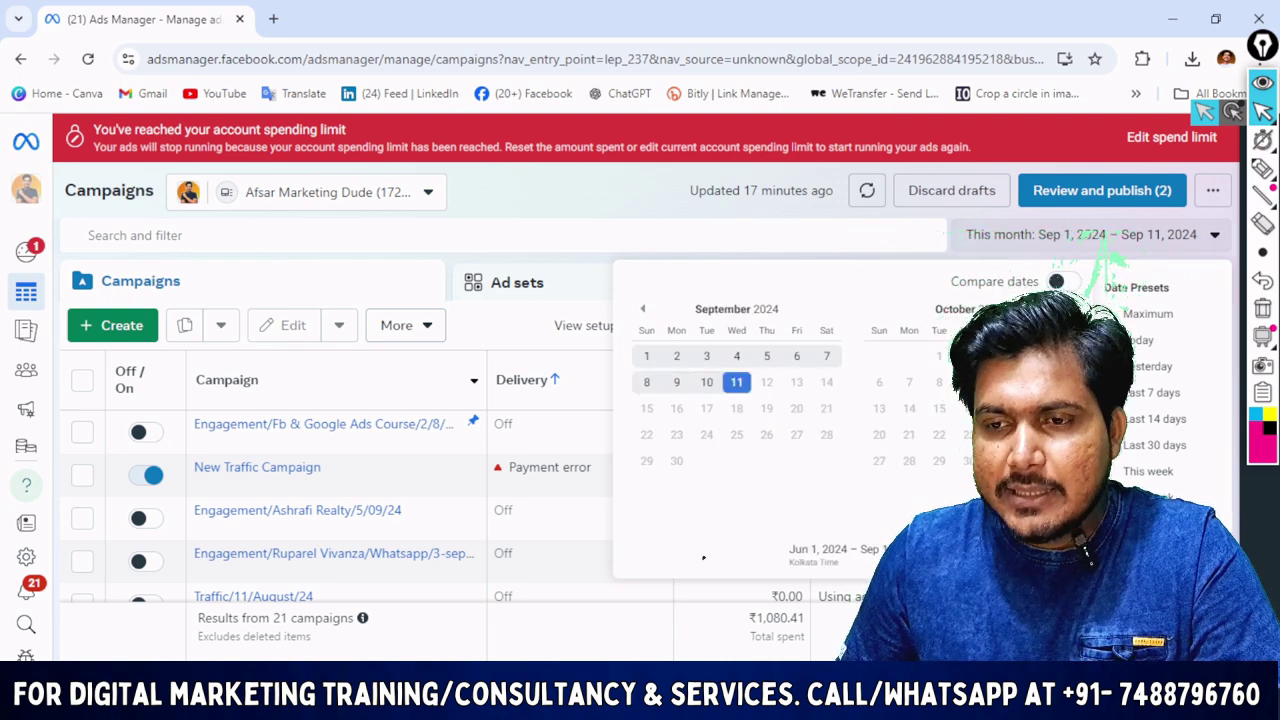
{"action": "left_click", "coordinate": [1180, 550]}
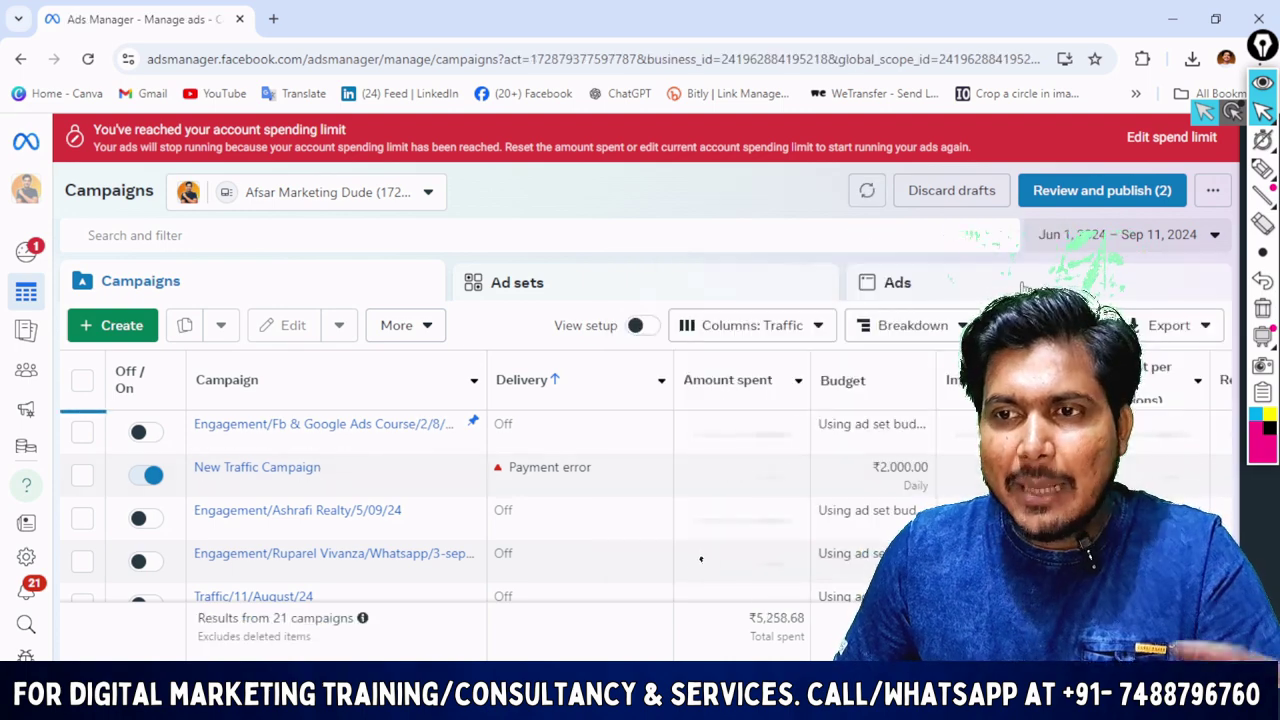
- Open the campaign Engagement/Fb & Google Ads Course/2/8/24 and its New Engagement Ad Set down to the ad level
{"action": "mouse_move", "coordinate": [1265, 108]}
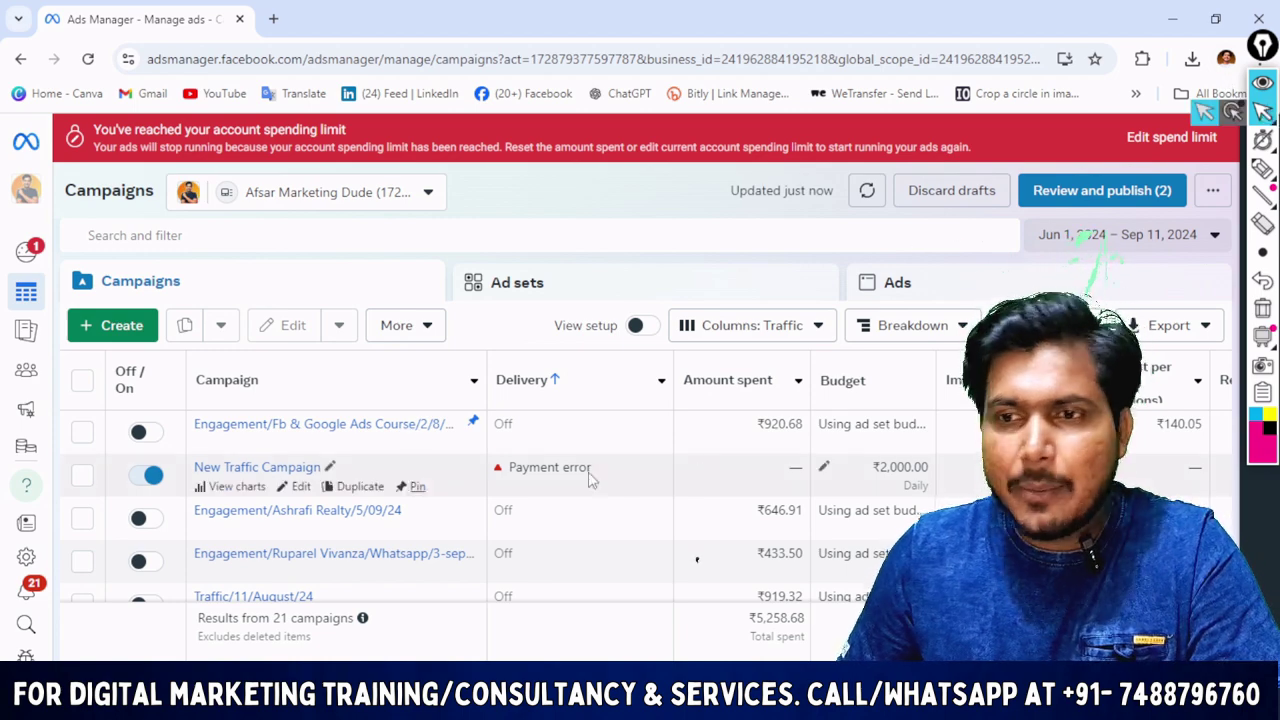
{"action": "scroll", "coordinate": [549, 562], "scroll_direction": "down", "scroll_amount": 1}
{"action": "scroll", "coordinate": [550, 555], "scroll_direction": "down", "scroll_amount": 2}
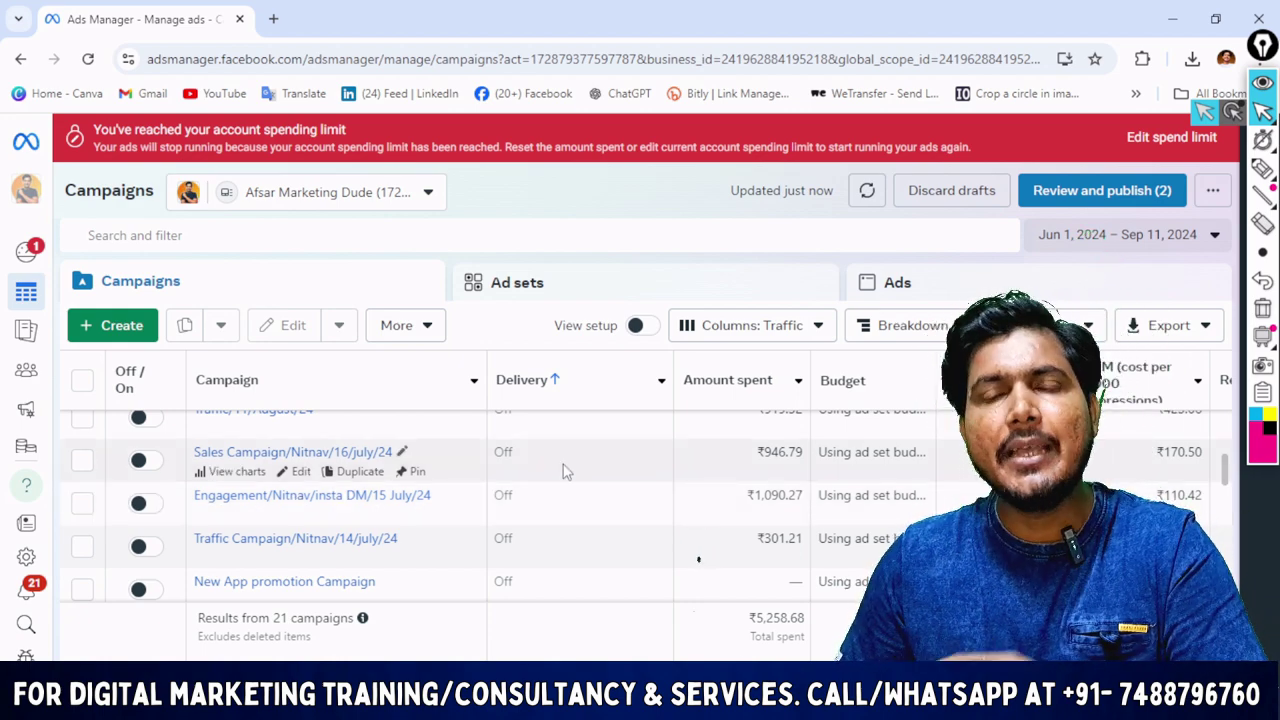
{"action": "scroll", "coordinate": [473, 517], "scroll_direction": "up", "scroll_amount": 3}
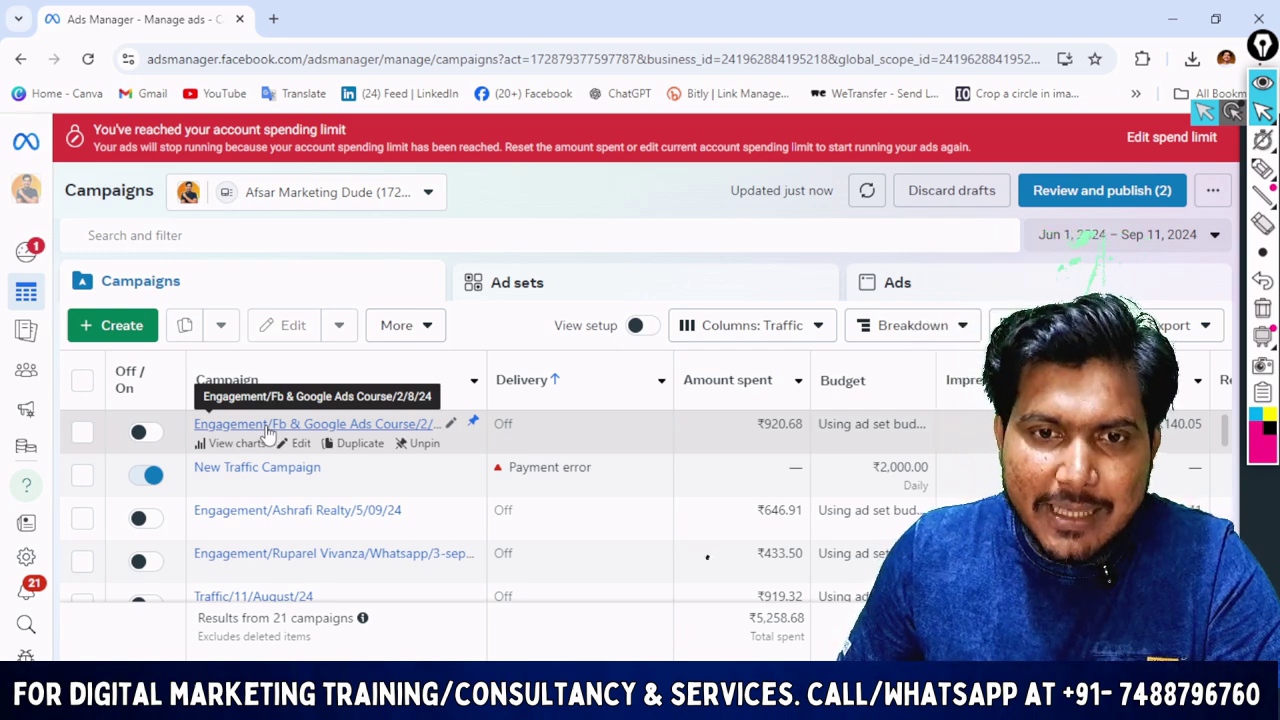
{"action": "left_click", "coordinate": [267, 425]}
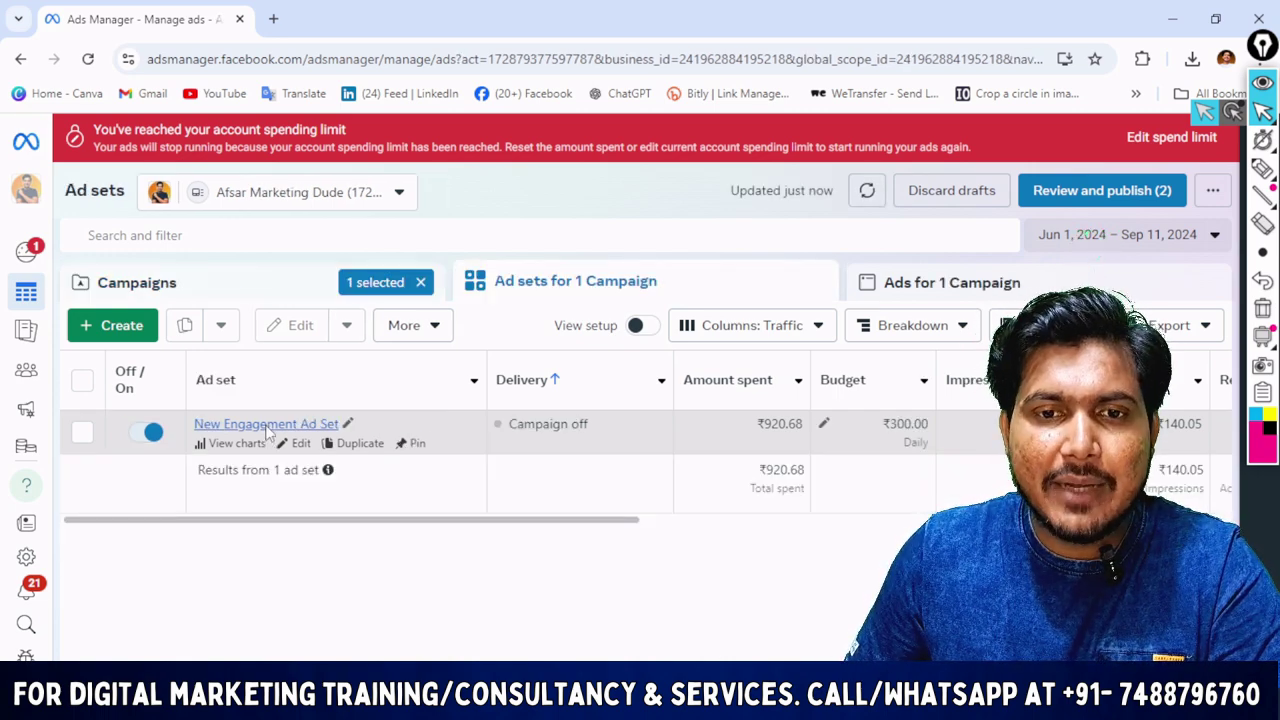
{"action": "left_click", "coordinate": [267, 425]}
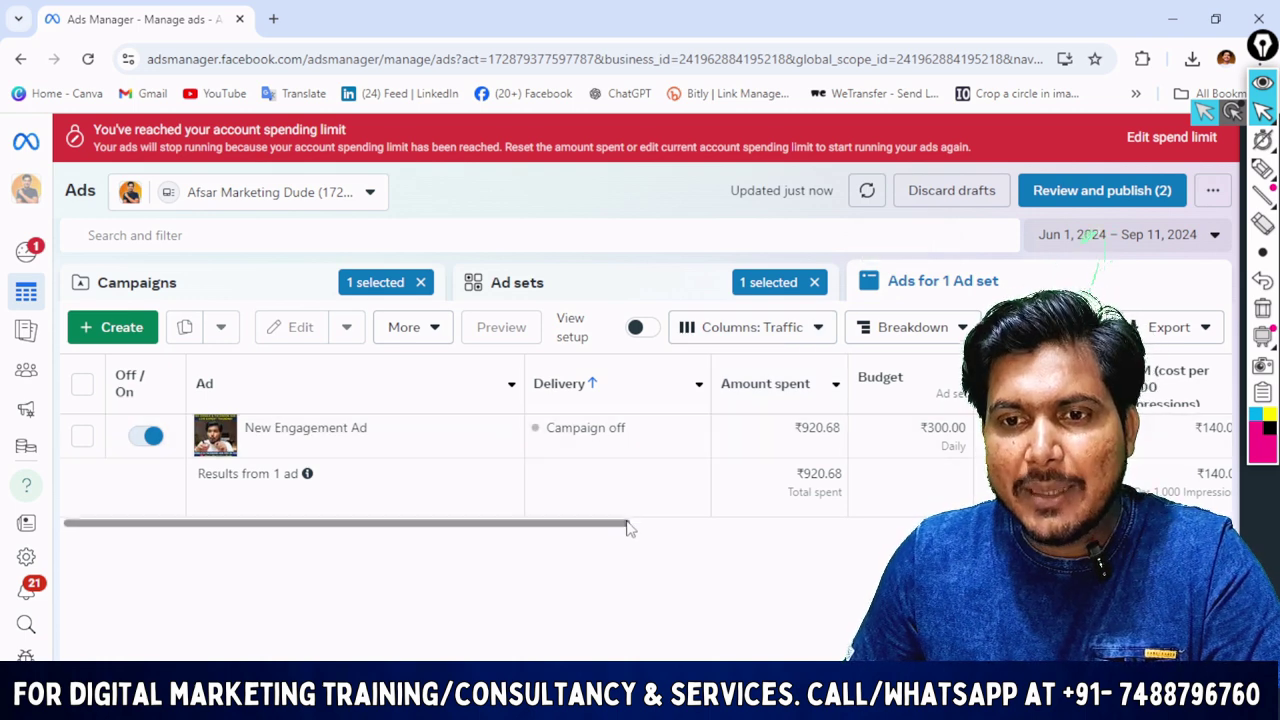
- Mark the ad's CPM, Reach, Frequency and CTR columns with freehand pink strokes, and clear the drawing
{"action": "mouse_move", "coordinate": [621, 524]}
{"action": "left_mouse_down"}
{"action": "mouse_move", "coordinate": [683, 538]}
{"action": "mouse_move", "coordinate": [863, 535]}
{"action": "left_mouse_up"}
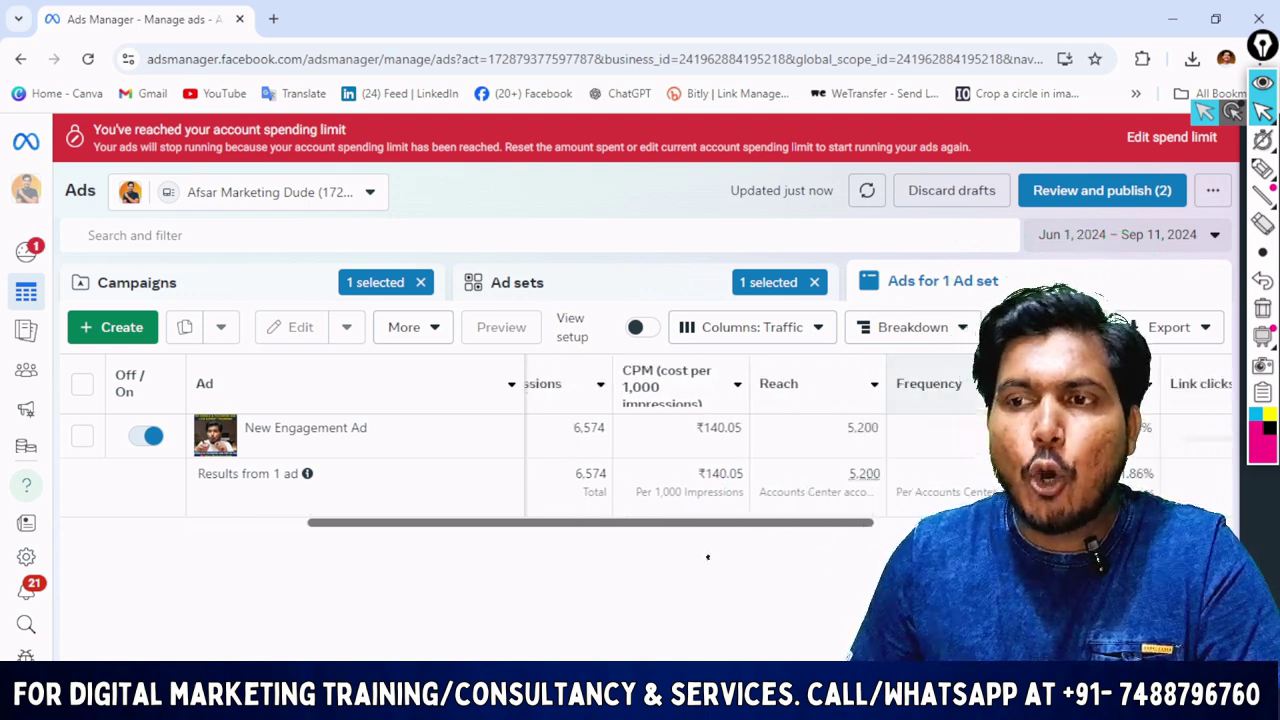
{"action": "left_click", "coordinate": [1266, 171]}
{"action": "left_click_drag", "start_coordinate": [612, 415], "coordinate": [753, 368]}
{"action": "left_click_drag", "start_coordinate": [602, 504], "coordinate": [786, 443]}
{"action": "left_click_drag", "start_coordinate": [707, 535], "coordinate": [1208, 376]}
{"action": "left_click_drag", "start_coordinate": [1060, 378], "coordinate": [1150, 362]}
{"action": "left_click_drag", "start_coordinate": [1050, 482], "coordinate": [1188, 441]}
{"action": "mouse_move", "coordinate": [580, 288]}
{"action": "left_mouse_down"}
{"action": "mouse_move", "coordinate": [568, 452]}
{"action": "mouse_move", "coordinate": [1210, 498]}
{"action": "mouse_move", "coordinate": [534, 294]}
{"action": "left_mouse_up"}
{"action": "mouse_move", "coordinate": [1263, 140]}
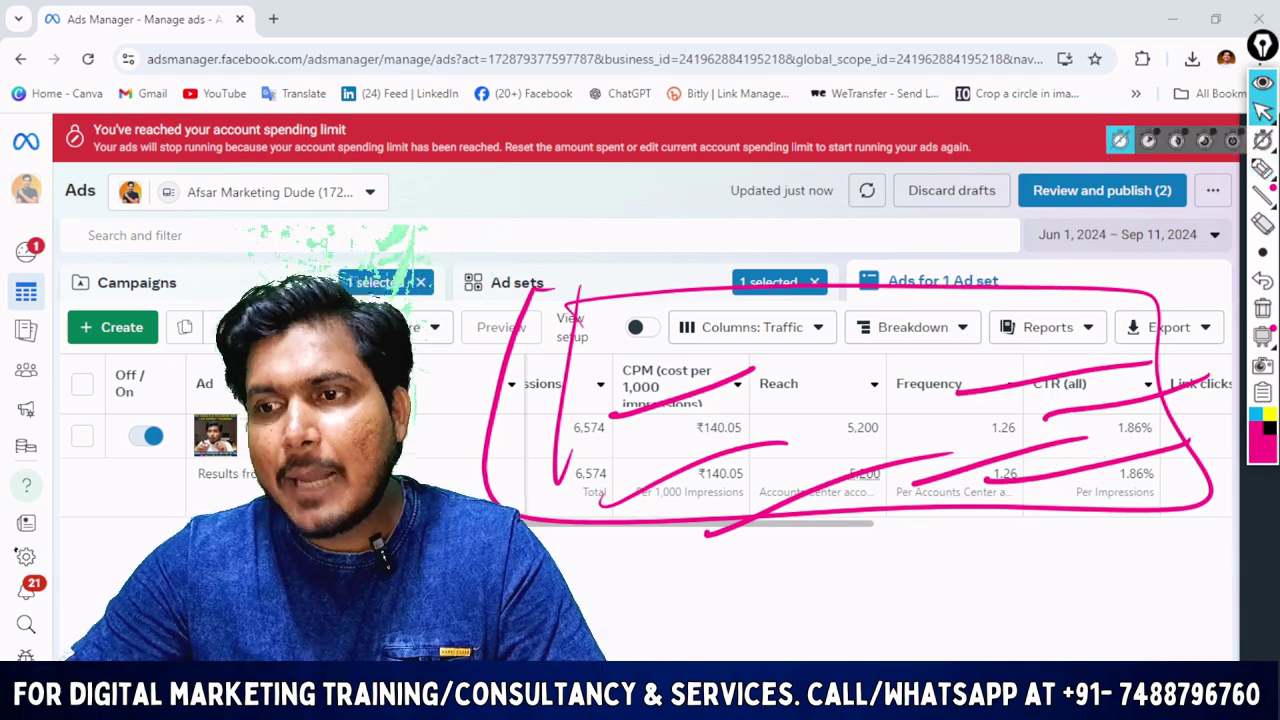
{"action": "left_click", "coordinate": [1263, 308]}
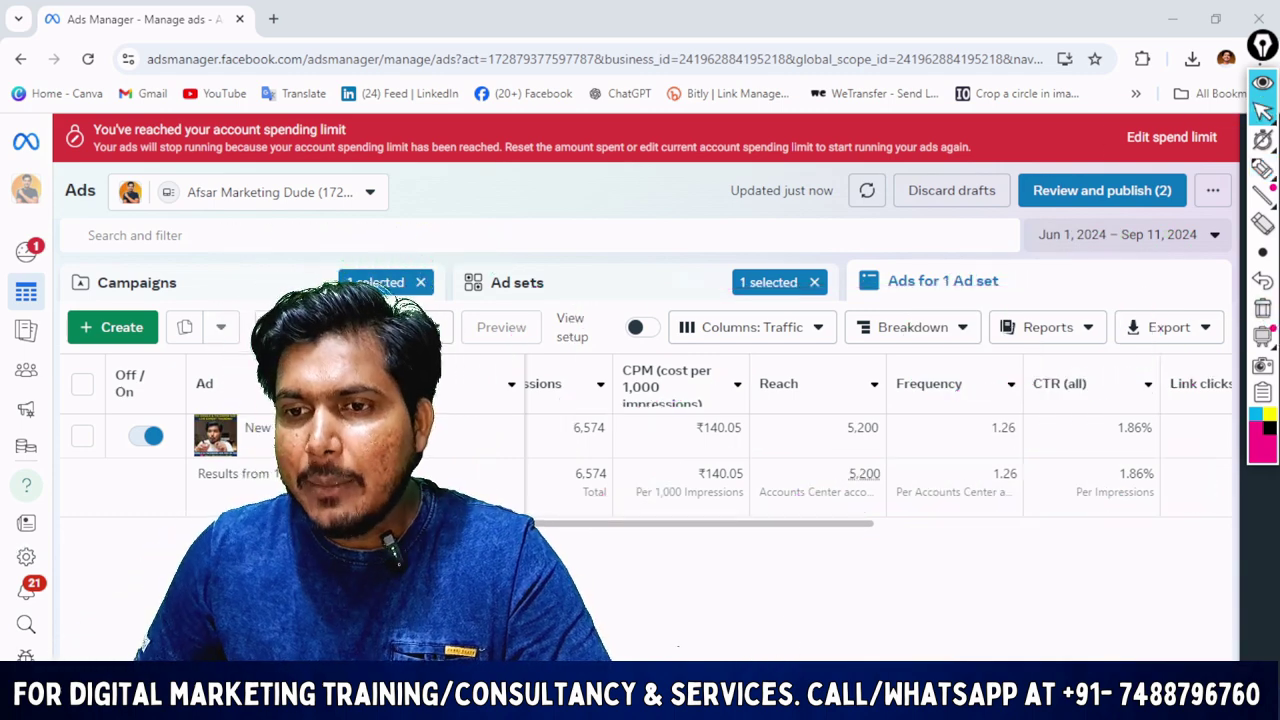
- Examine the ad's Attribution setting, Results, Cost per result and Ends columns
{"action": "left_click_drag", "start_coordinate": [840, 531], "coordinate": [1240, 521]}
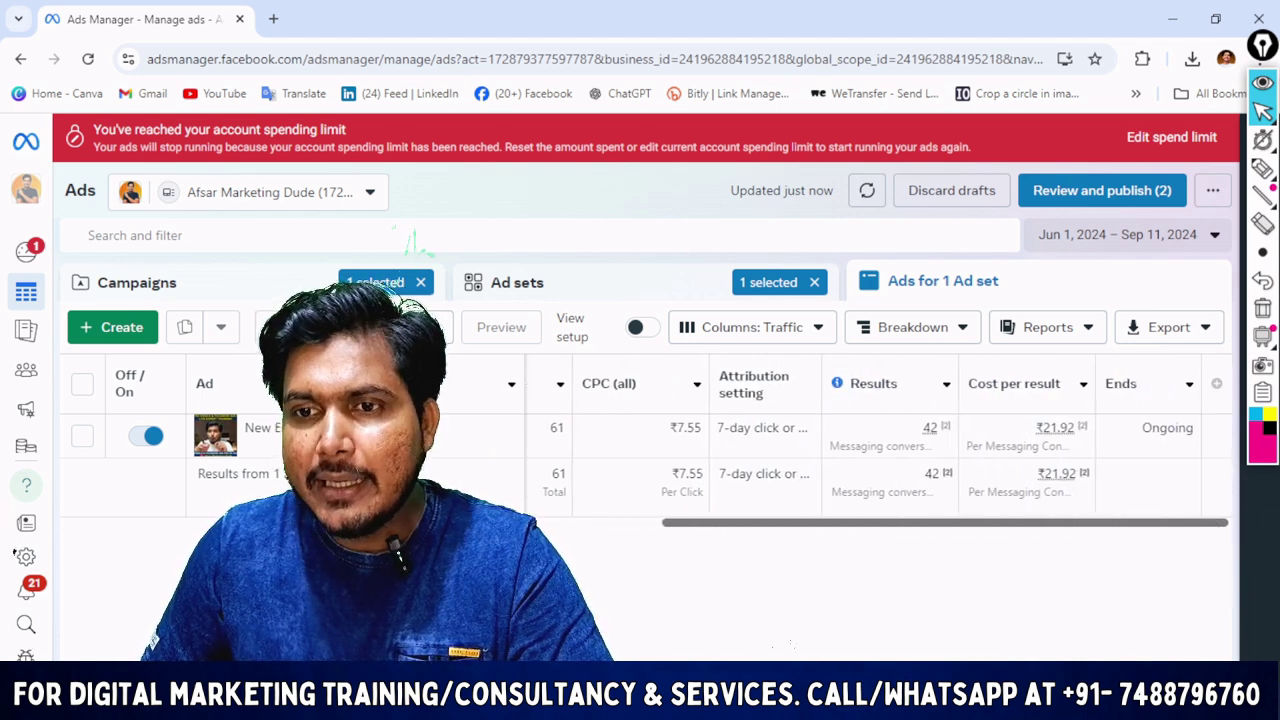
{"action": "mouse_move", "coordinate": [958, 438]}
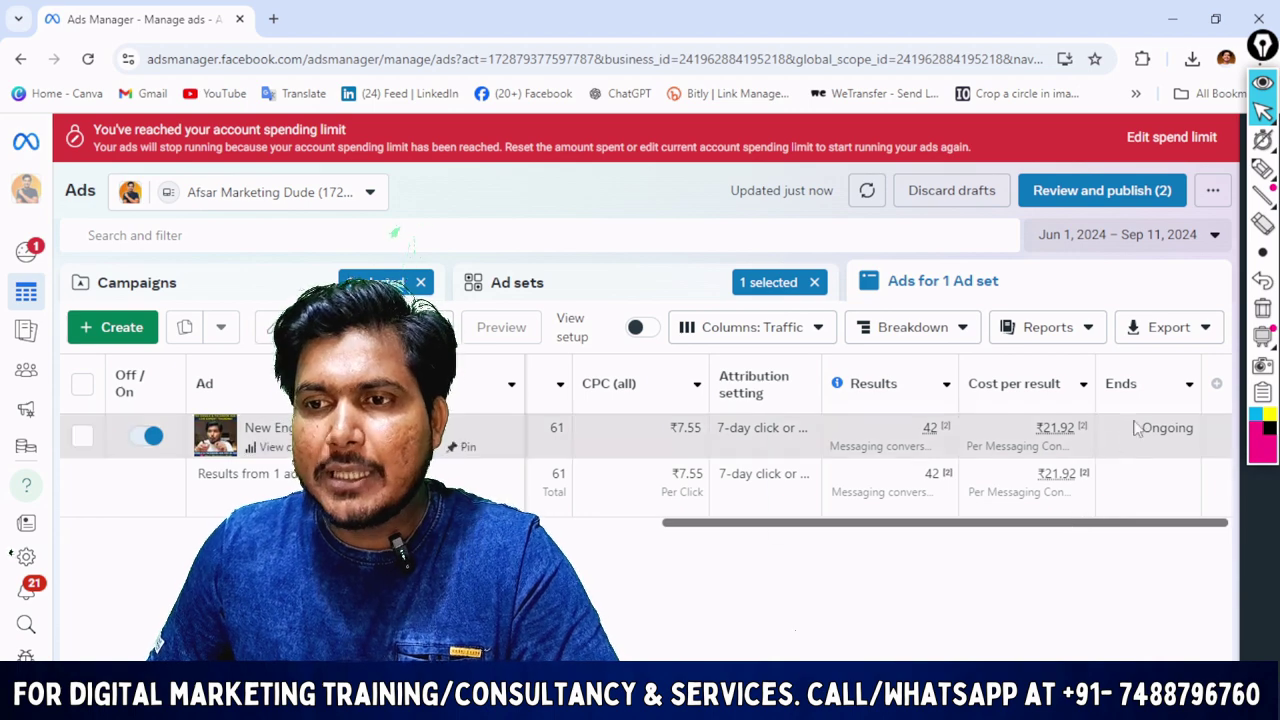
{"action": "left_click_drag", "start_coordinate": [1191, 524], "coordinate": [1035, 516]}
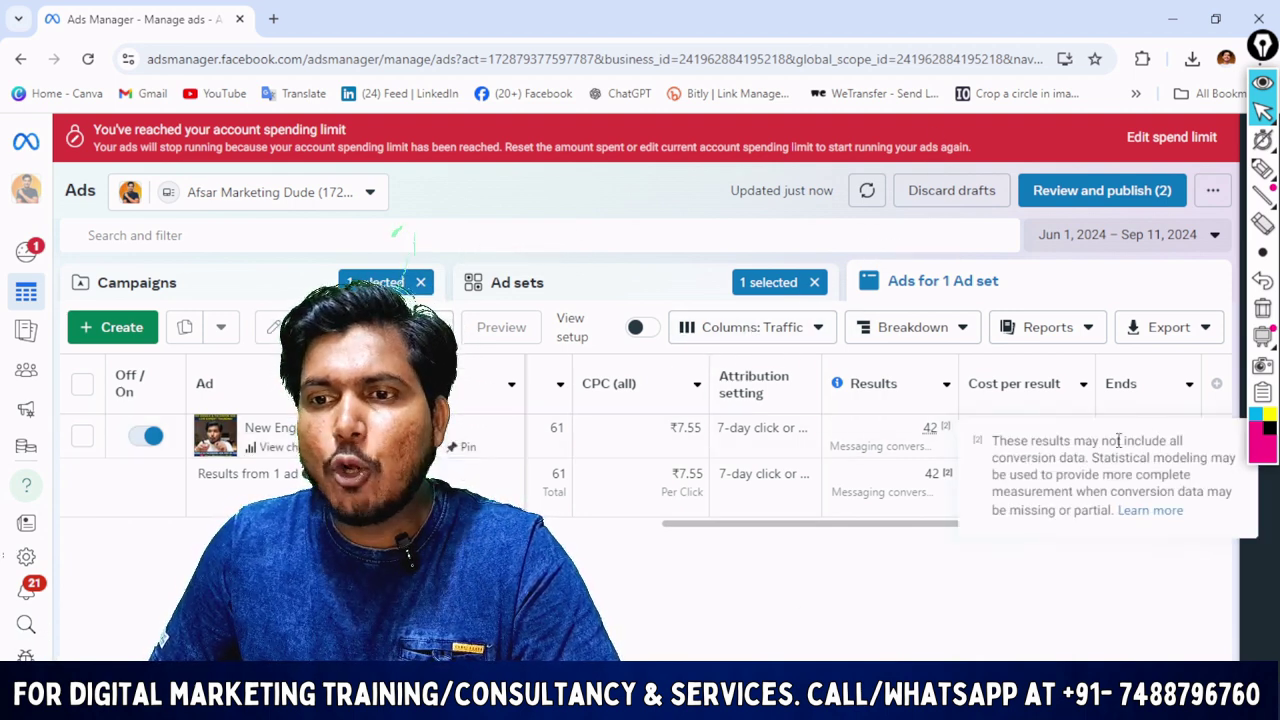
{"action": "mouse_move", "coordinate": [798, 378]}
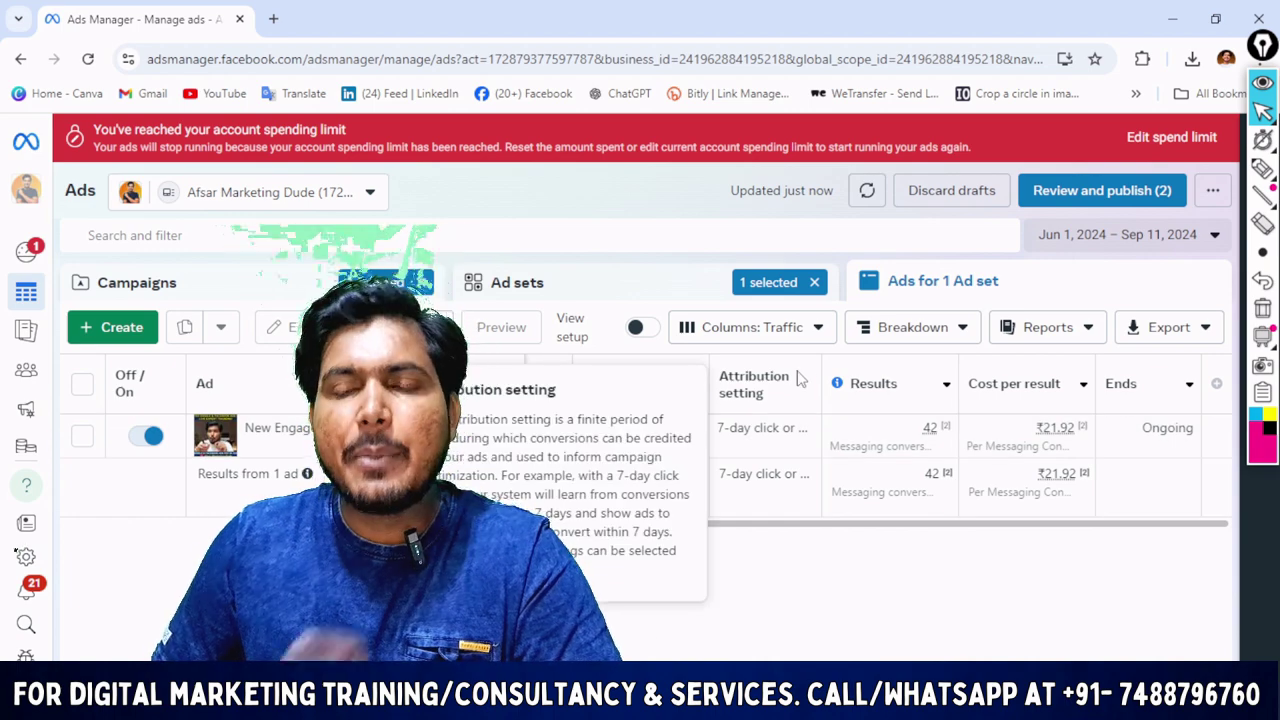
- Open the column customization for the ads table, starting from the Traffic preset
{"action": "left_click", "coordinate": [770, 330]}
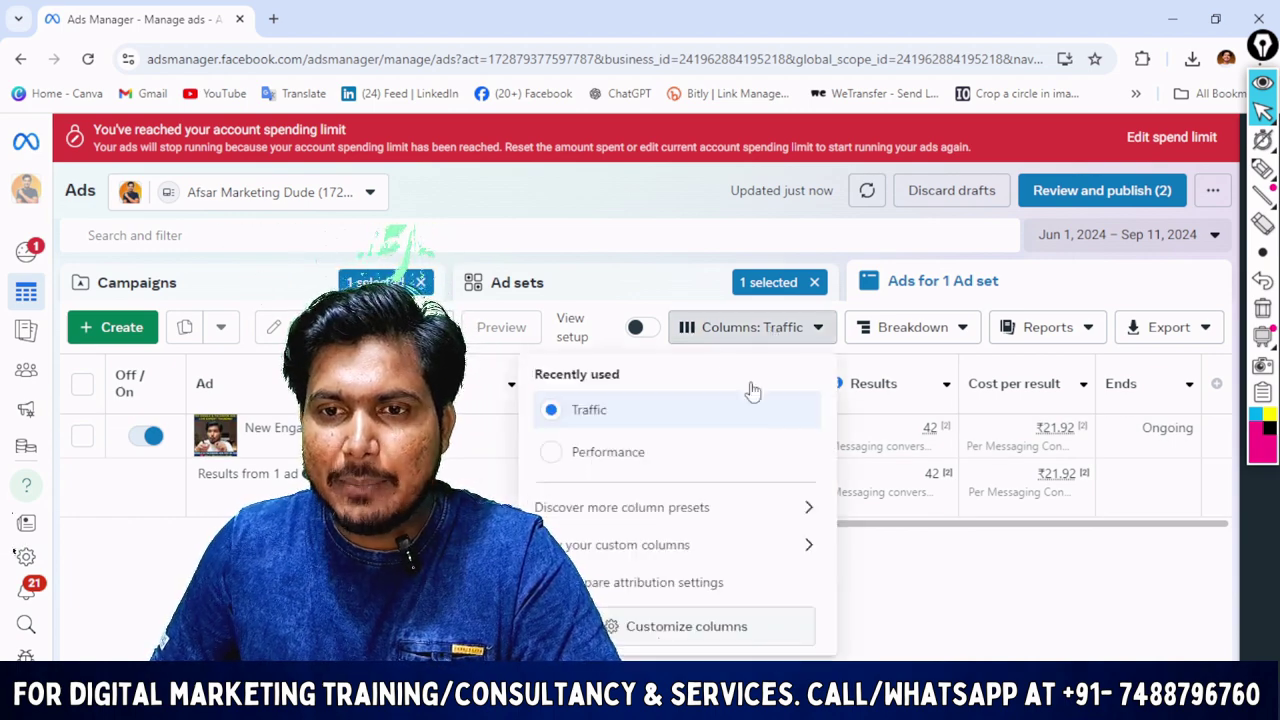
{"action": "left_click", "coordinate": [686, 626]}
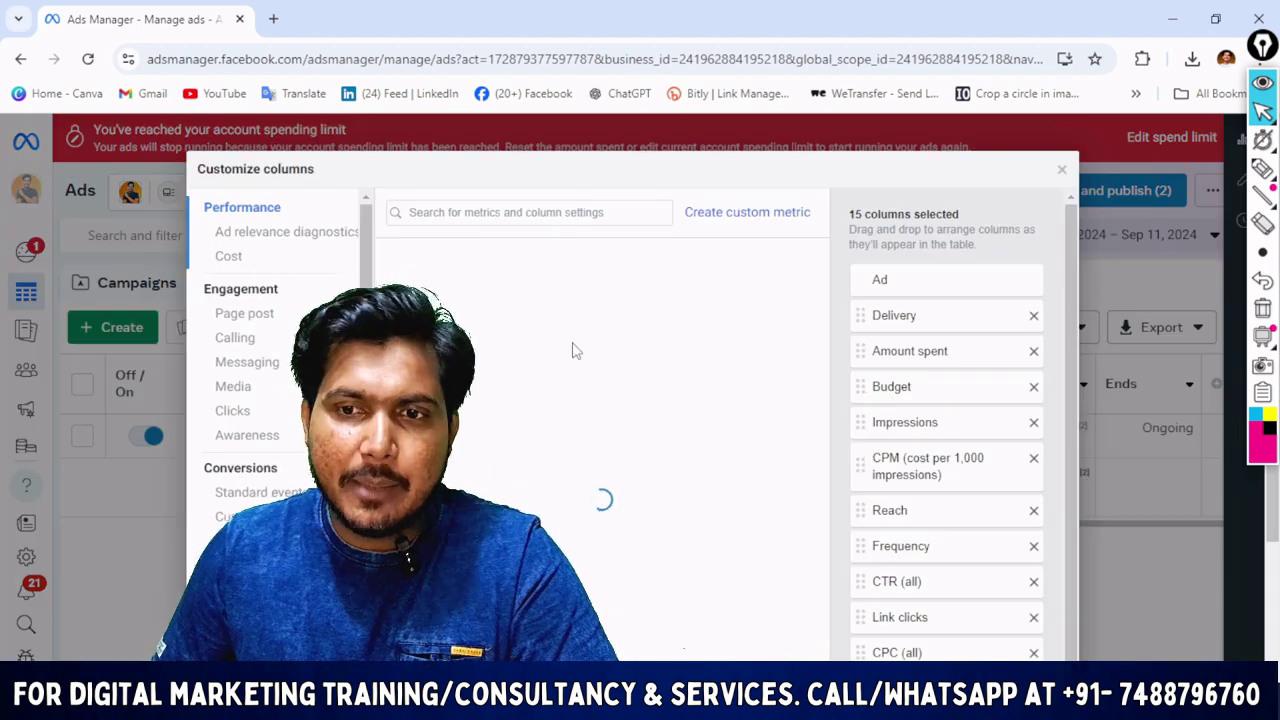
{"action": "scroll", "coordinate": [226, 410], "scroll_direction": "down", "scroll_amount": 1}
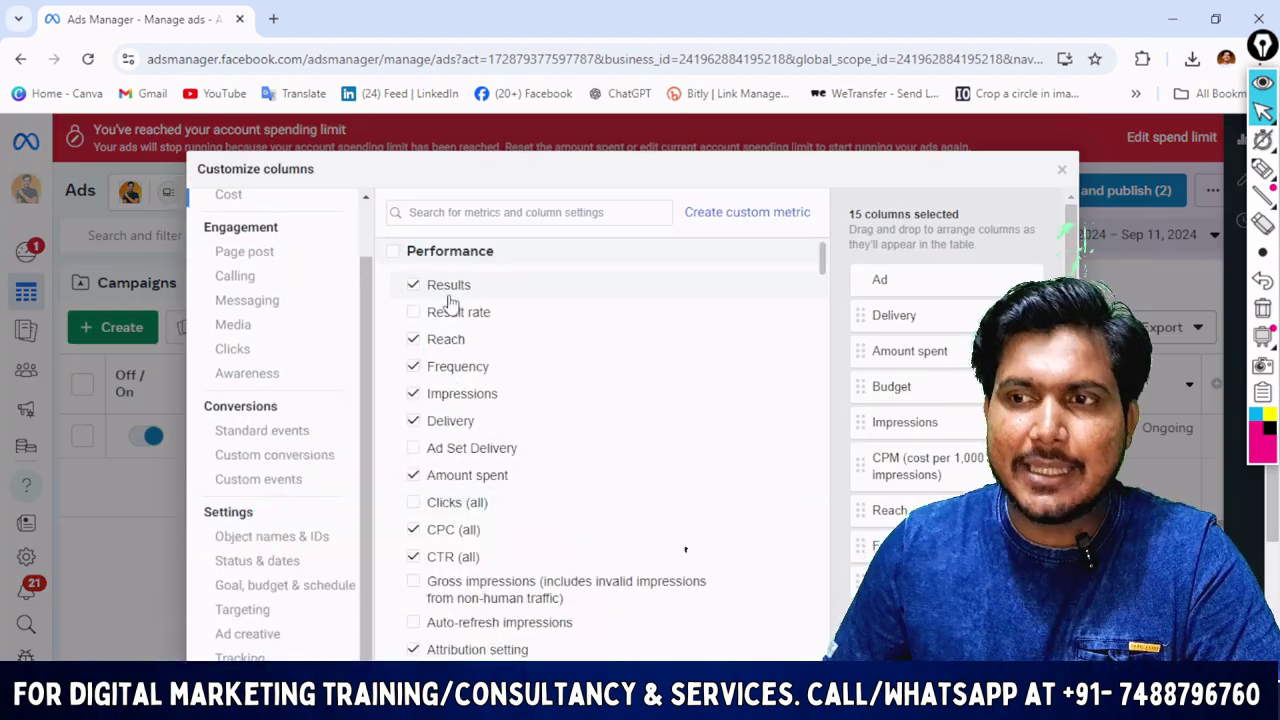
- Mark the metrics in the Performance list with freehand pink strokes, clear the drawing and return to the normal pointer
{"action": "left_click", "coordinate": [1262, 168]}
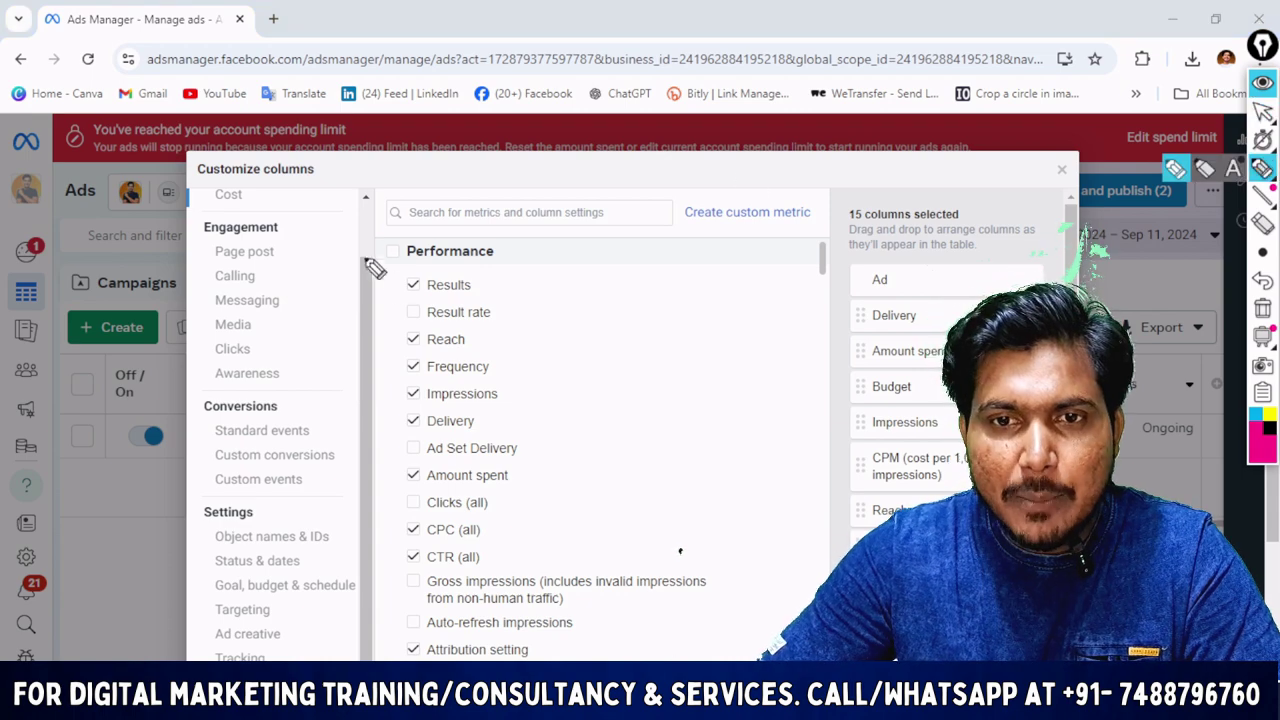
{"action": "left_click_drag", "start_coordinate": [388, 286], "coordinate": [452, 268]}
{"action": "left_click_drag", "start_coordinate": [394, 333], "coordinate": [490, 306]}
{"action": "left_click_drag", "start_coordinate": [386, 382], "coordinate": [464, 352]}
{"action": "left_click_drag", "start_coordinate": [378, 483], "coordinate": [516, 414]}
{"action": "left_click_drag", "start_coordinate": [400, 540], "coordinate": [530, 478]}
{"action": "left_click_drag", "start_coordinate": [424, 630], "coordinate": [536, 555]}
{"action": "left_click_drag", "start_coordinate": [450, 660], "coordinate": [560, 576]}
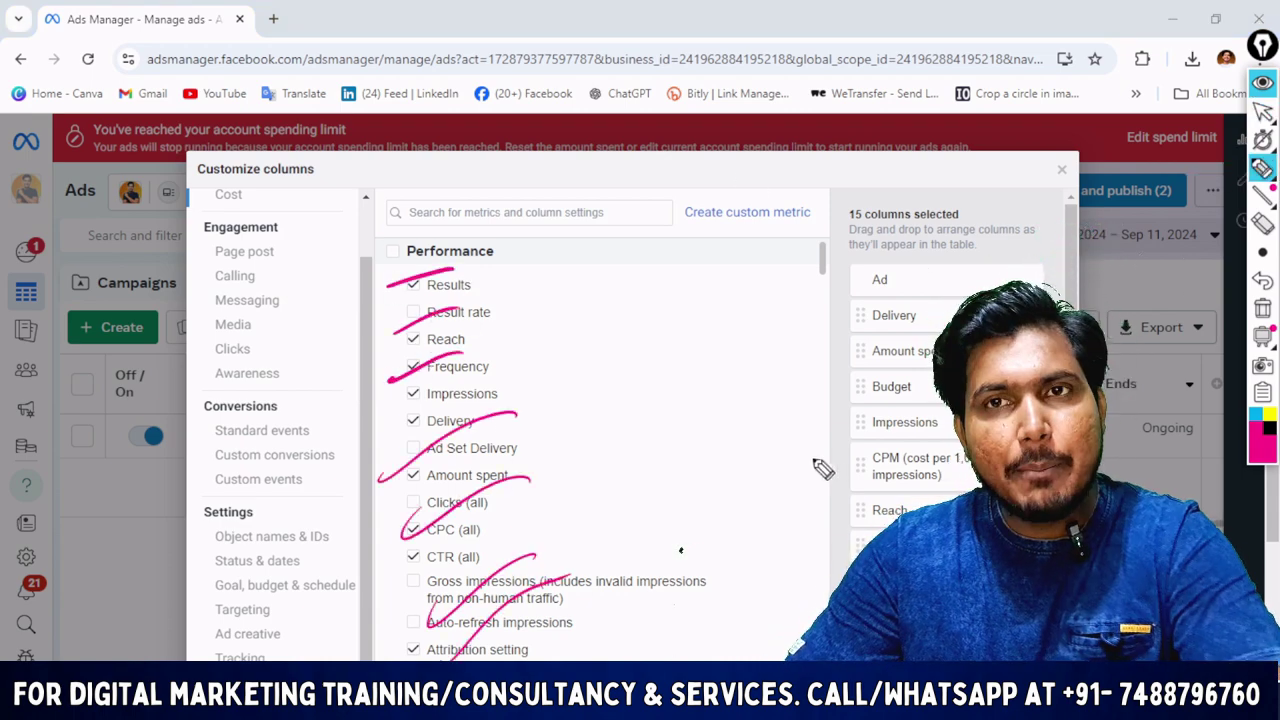
{"action": "left_click", "coordinate": [1262, 307]}
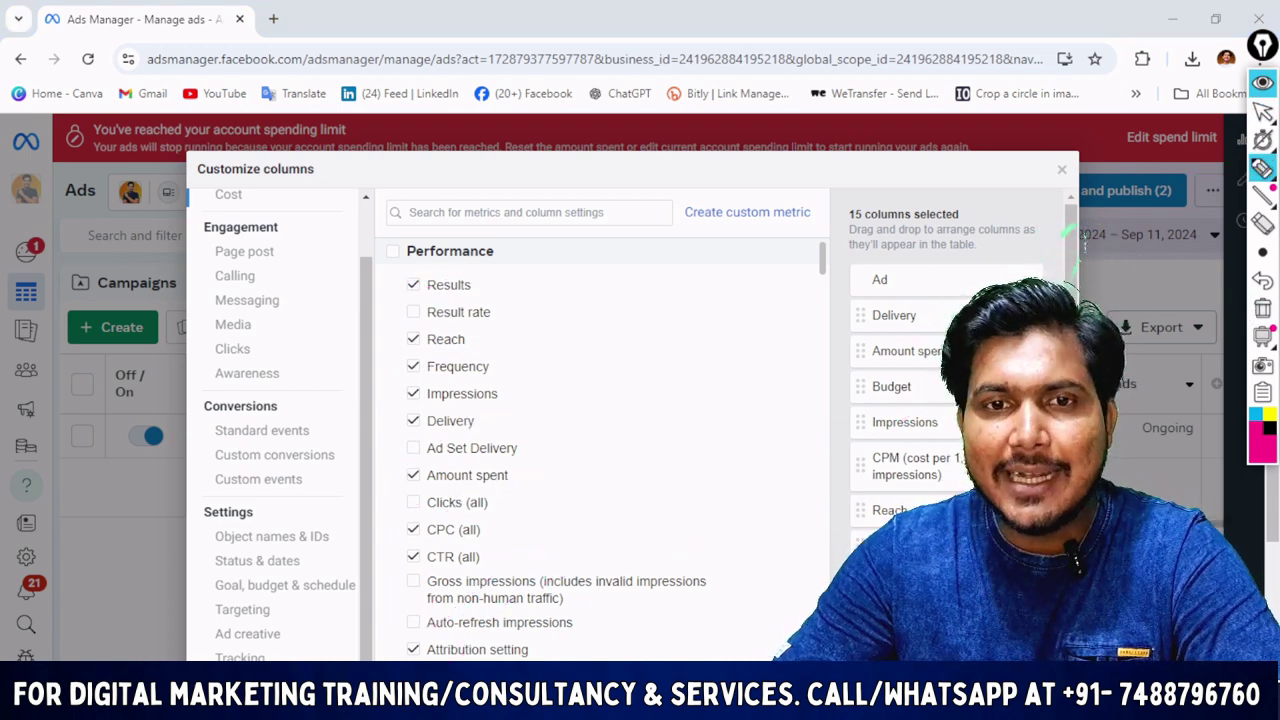
{"action": "left_click", "coordinate": [1262, 112]}
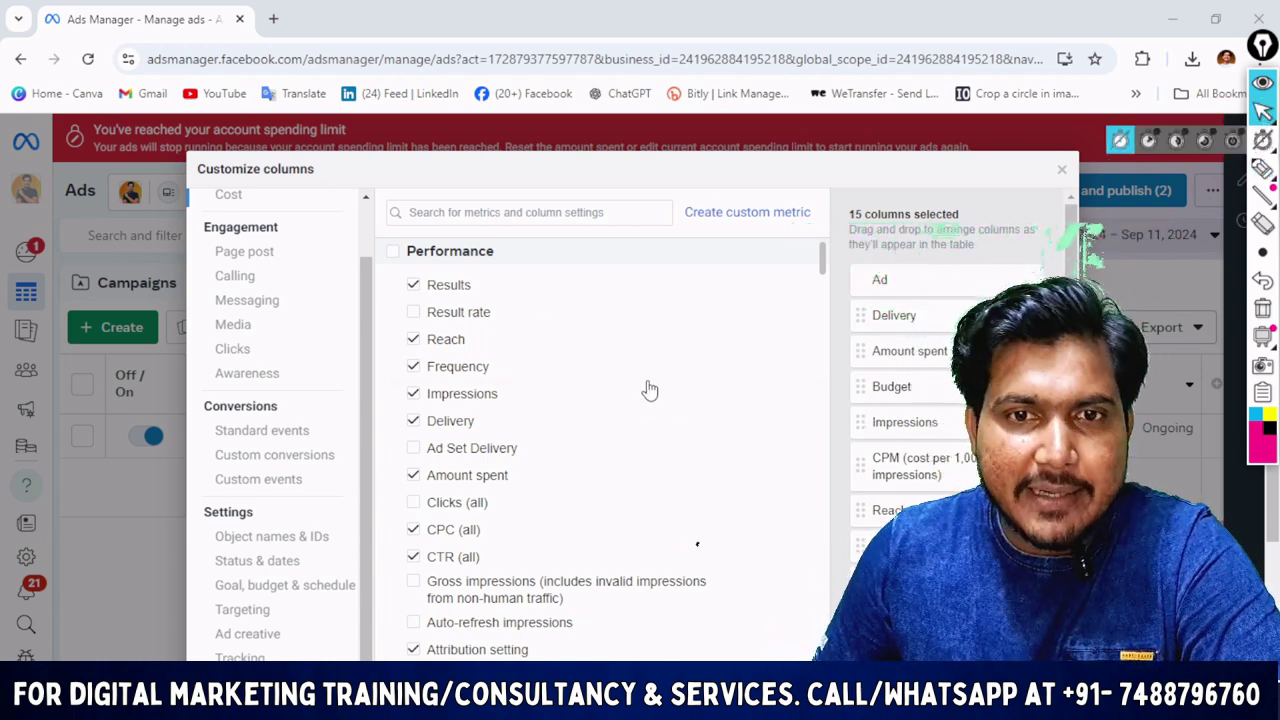
- Go to the Ad relevance diagnostics metrics in the column customization
{"action": "scroll", "coordinate": [300, 285], "scroll_direction": "up", "scroll_amount": 1}
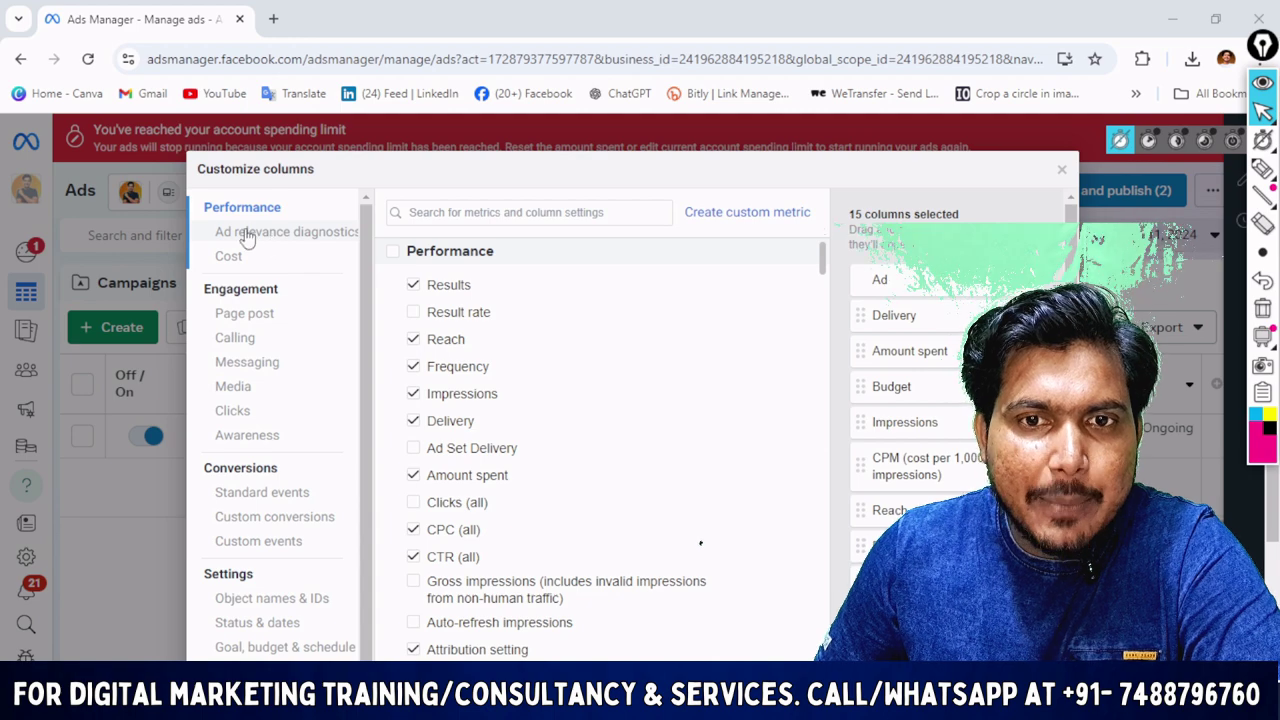
{"action": "left_click", "coordinate": [288, 243]}
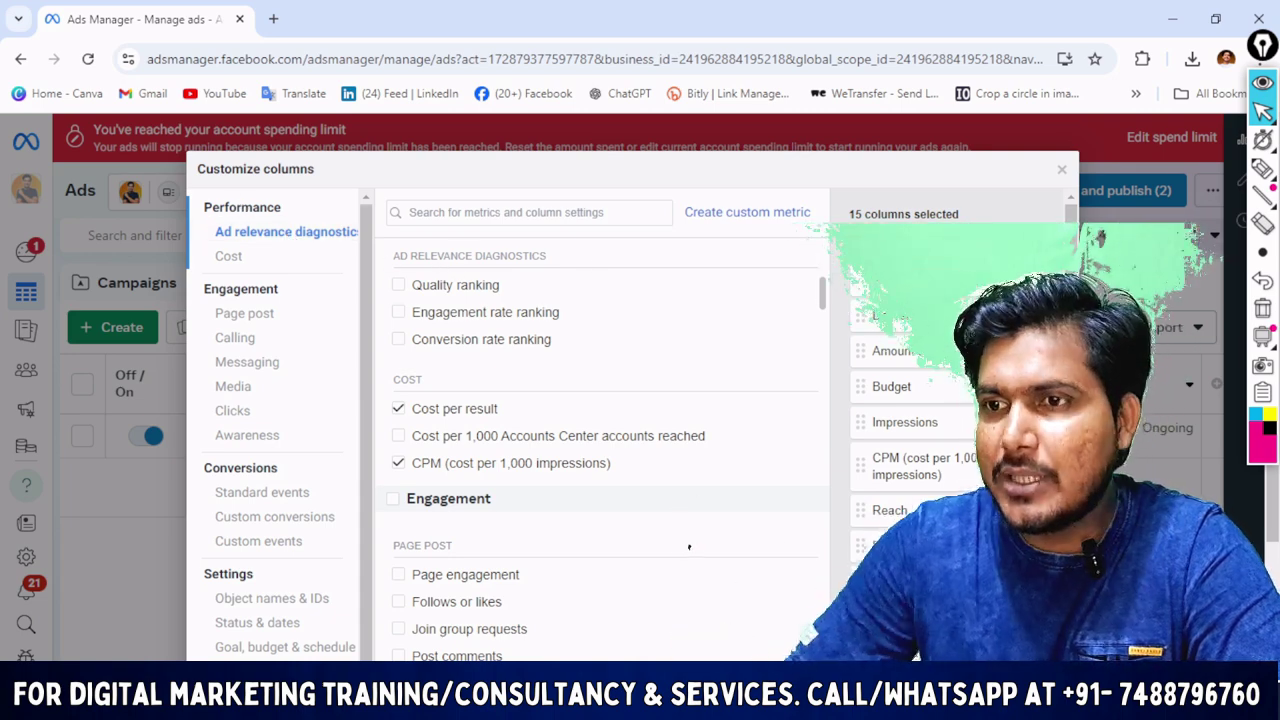
- Mark Quality ranking, Engagement rate ranking and Conversion rate ranking with pink strokes, and clear the drawing
{"action": "left_click", "coordinate": [1262, 168]}
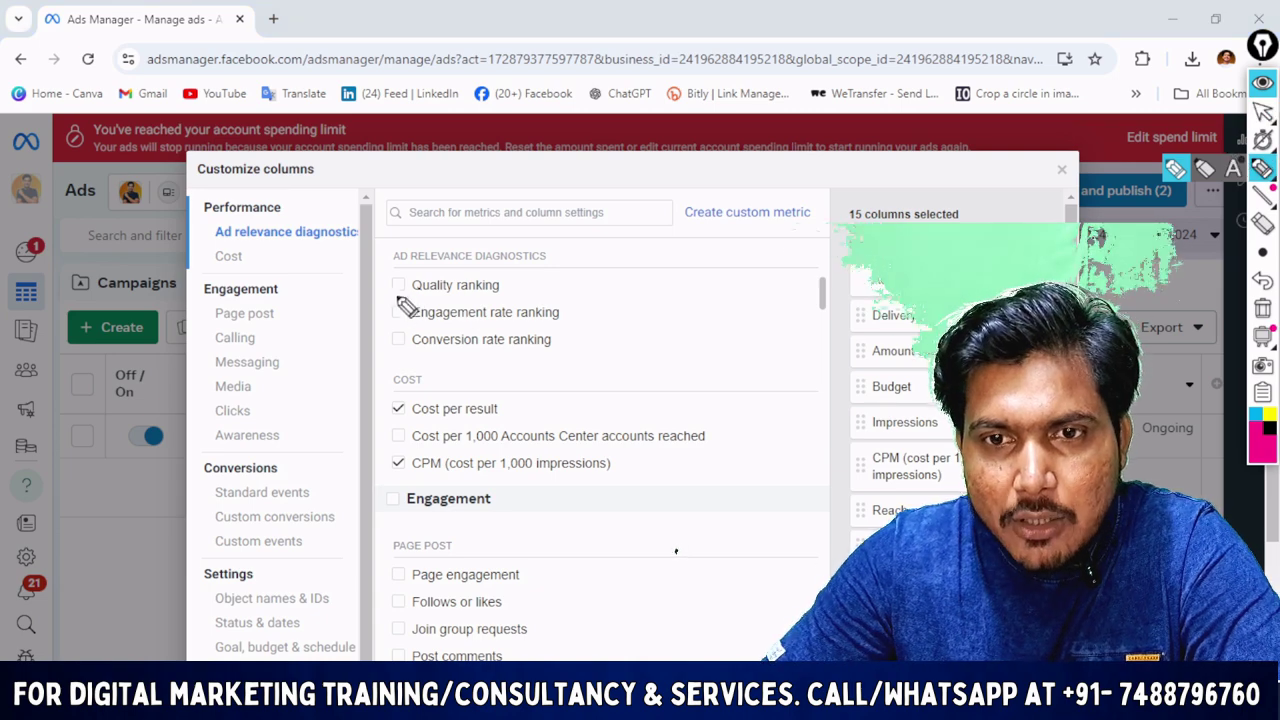
{"action": "left_click_drag", "start_coordinate": [368, 294], "coordinate": [466, 268]}
{"action": "left_click_drag", "start_coordinate": [358, 324], "coordinate": [500, 296]}
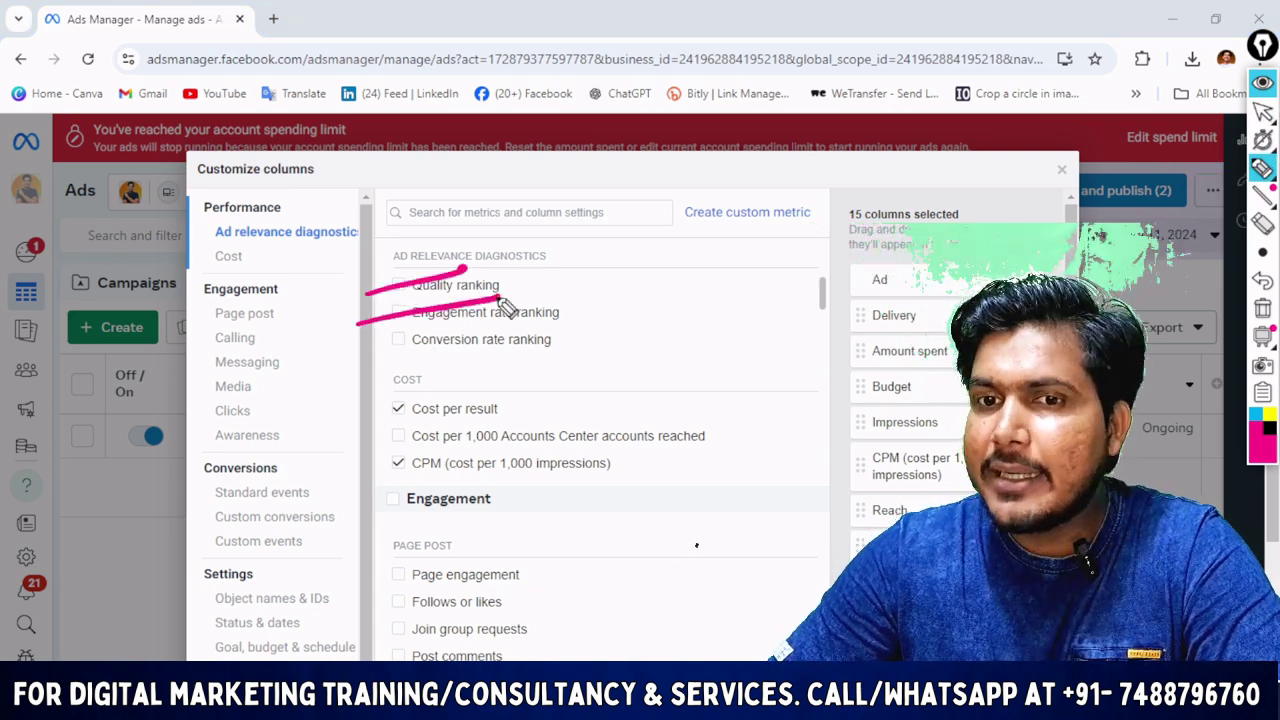
{"action": "left_click_drag", "start_coordinate": [346, 357], "coordinate": [468, 332]}
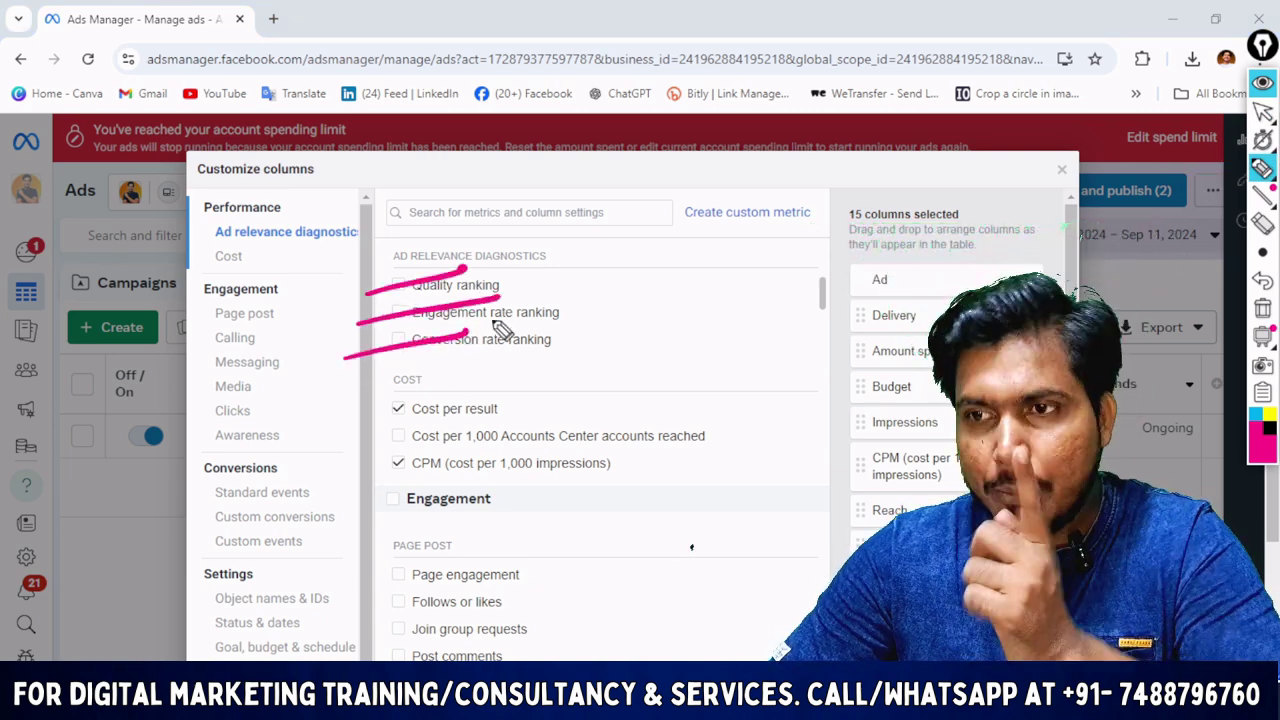
{"action": "left_click", "coordinate": [1262, 112]}
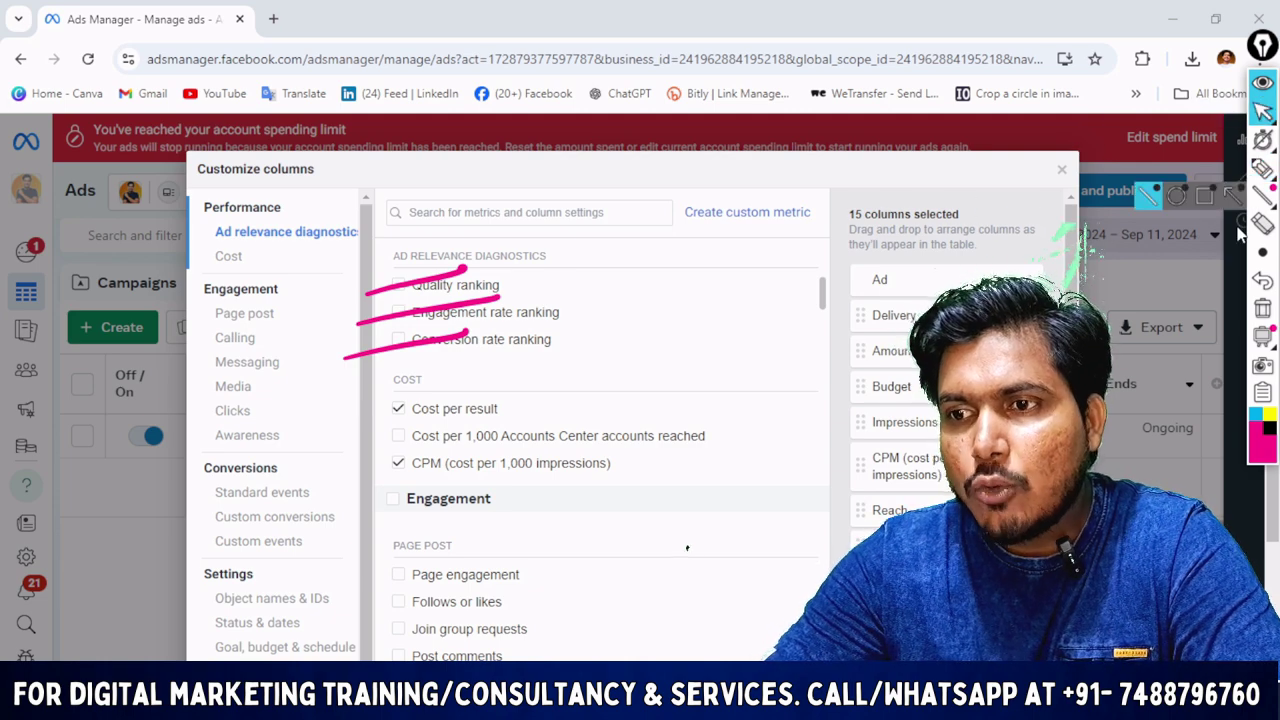
{"action": "left_click", "coordinate": [1256, 304]}
- Add the Quality ranking, Engagement rate ranking and Conversion rate ranking columns to the ads table and apply the changes
{"action": "scroll", "coordinate": [688, 547], "scroll_direction": "down", "scroll_amount": 2}
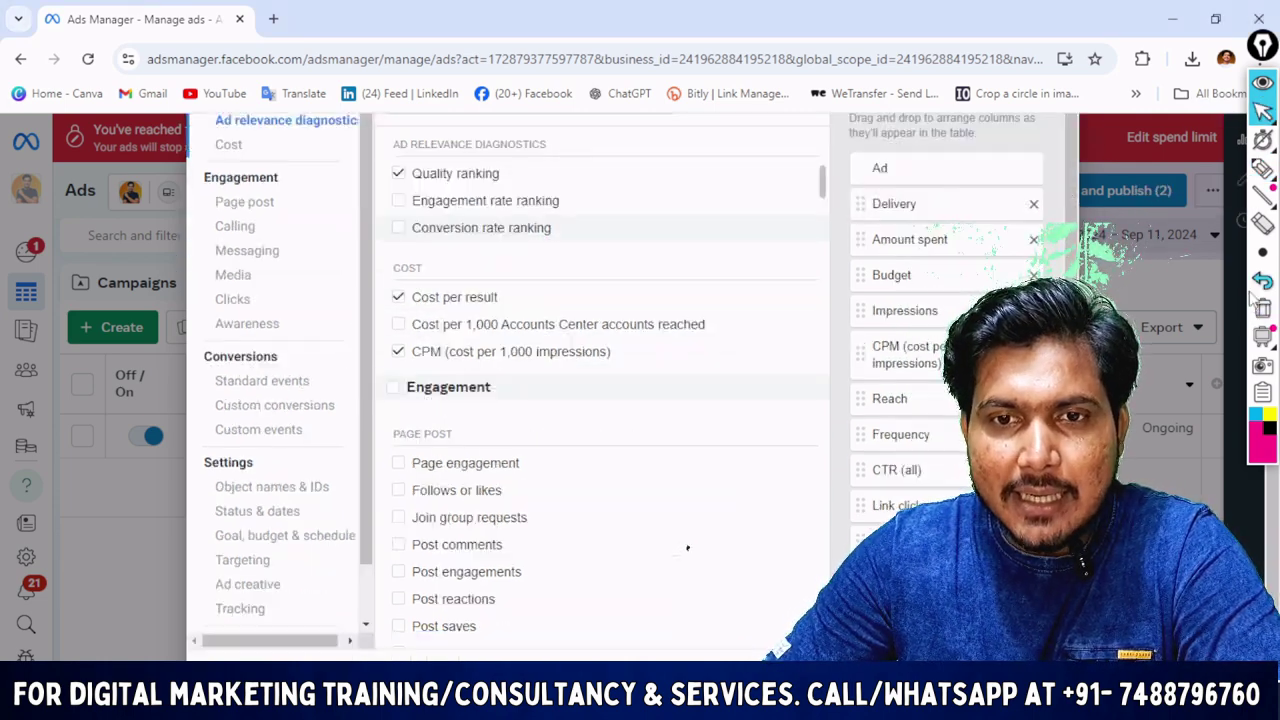
{"action": "scroll", "coordinate": [700, 545], "scroll_direction": "up", "scroll_amount": 2}
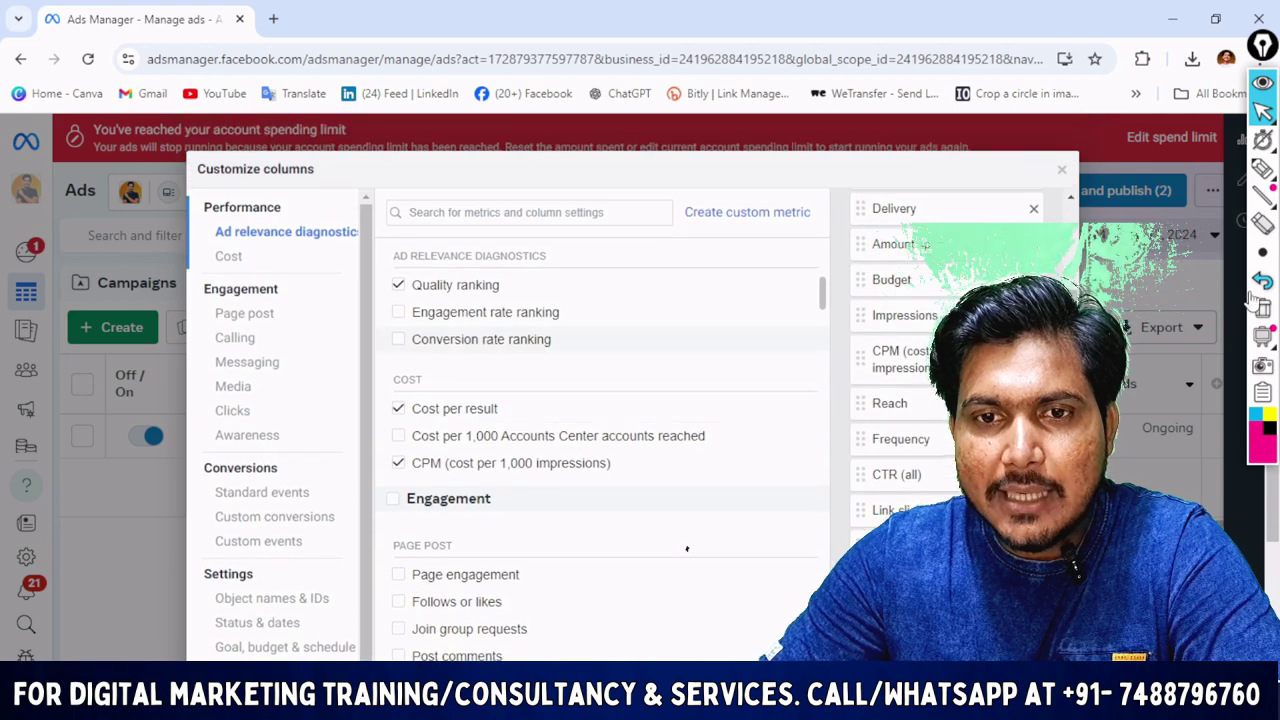
{"action": "left_click", "coordinate": [398, 312]}
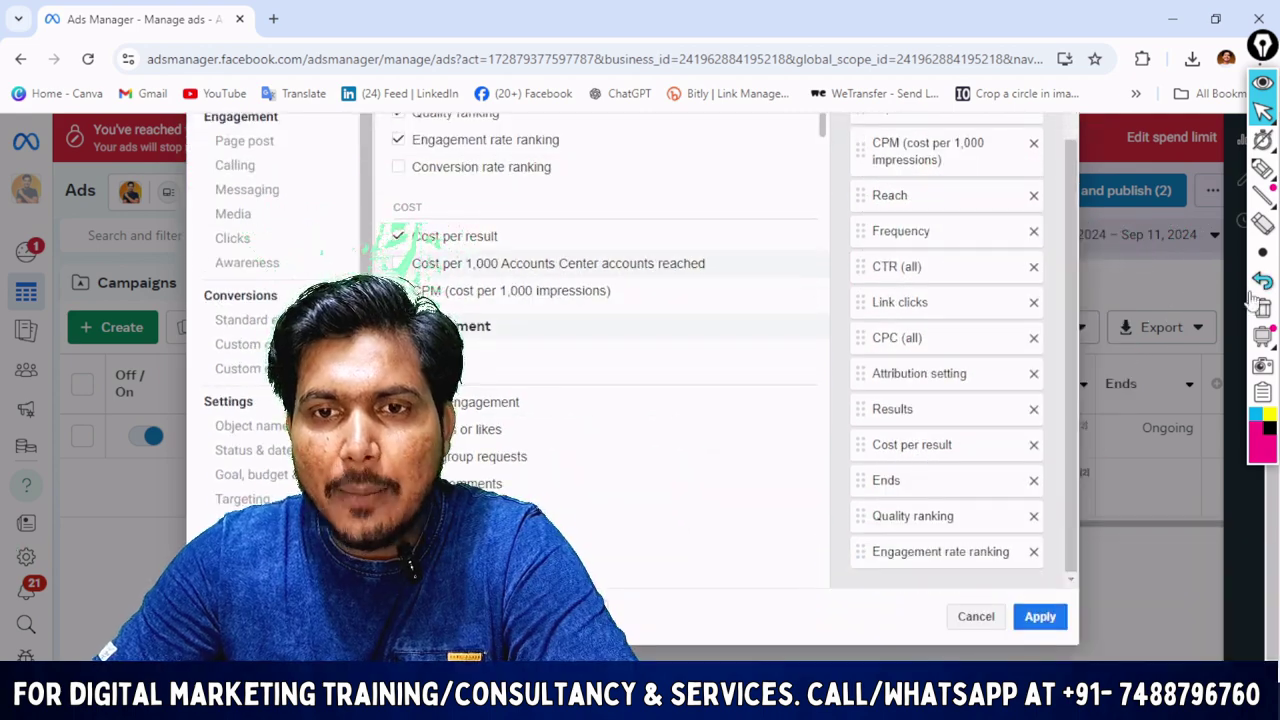
{"action": "scroll", "coordinate": [640, 400], "scroll_direction": "up", "scroll_amount": 2}
{"action": "scroll", "coordinate": [1252, 300], "scroll_direction": "down", "scroll_amount": 2}
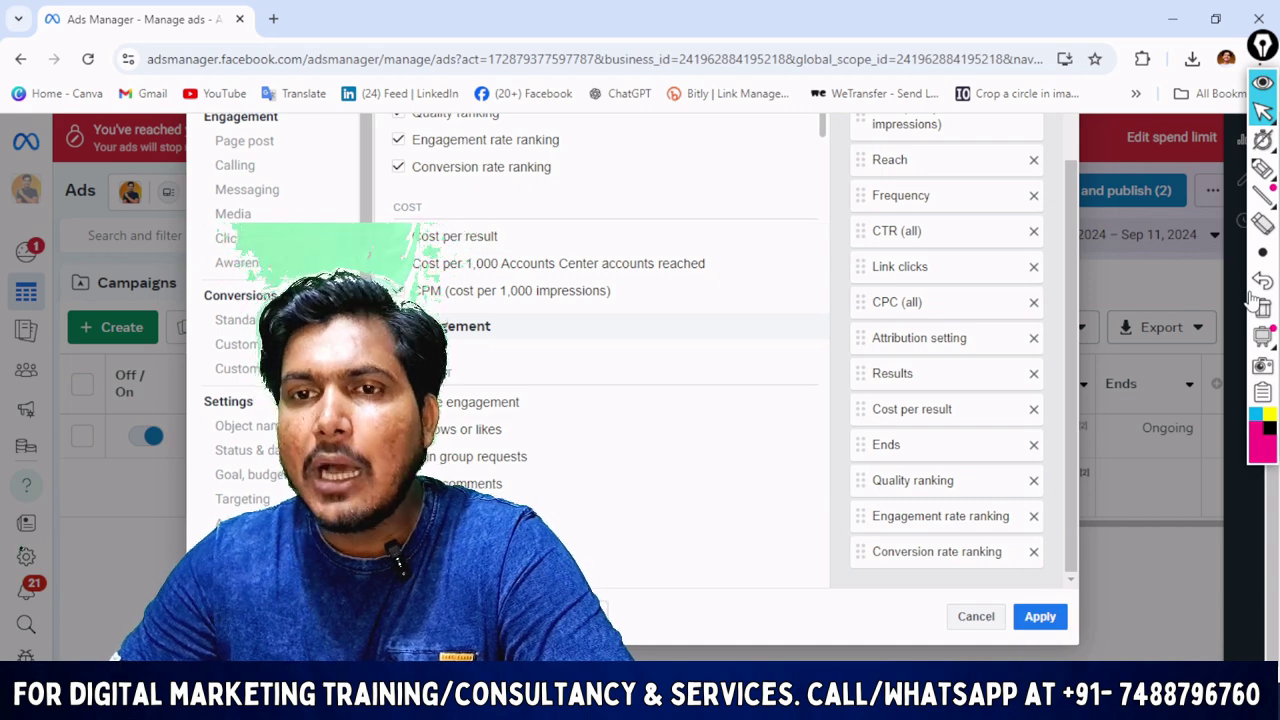
{"action": "key", "text": "Return"}
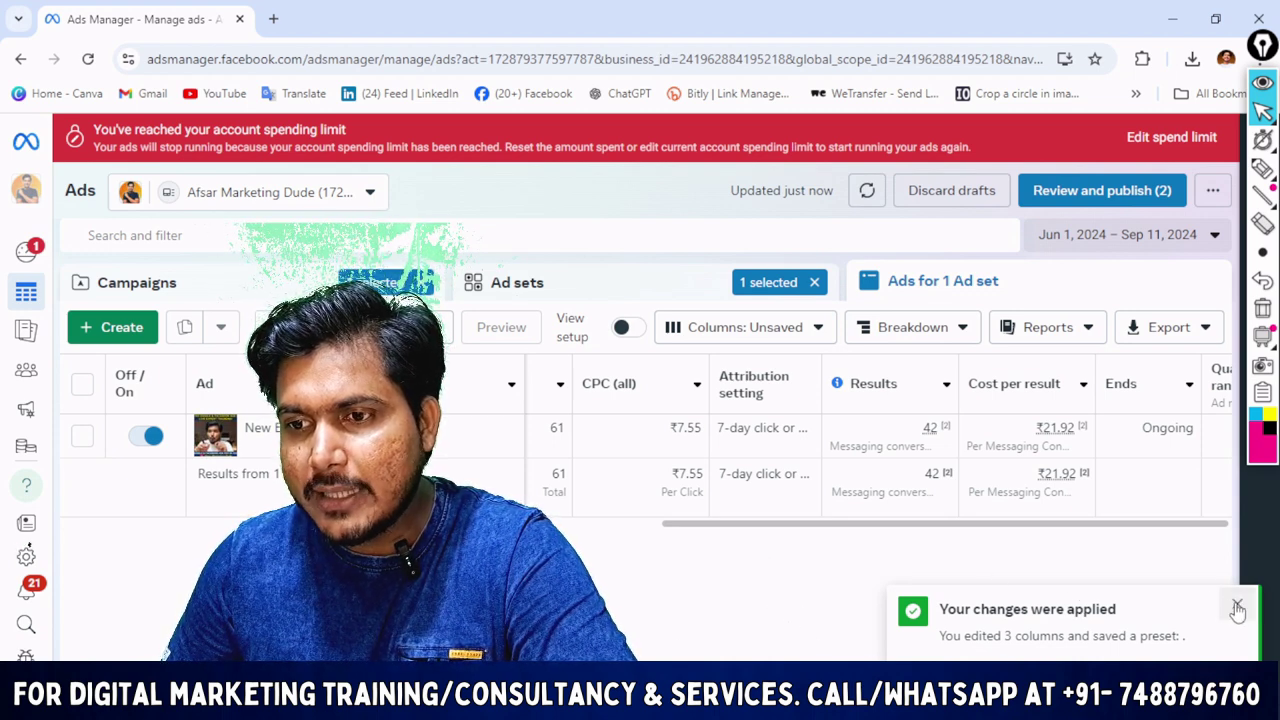
- View the ad's Quality, Engagement rate and Conversion rate ranking columns and circle each ranking value with pink strokes
{"action": "left_click", "coordinate": [1237, 607]}
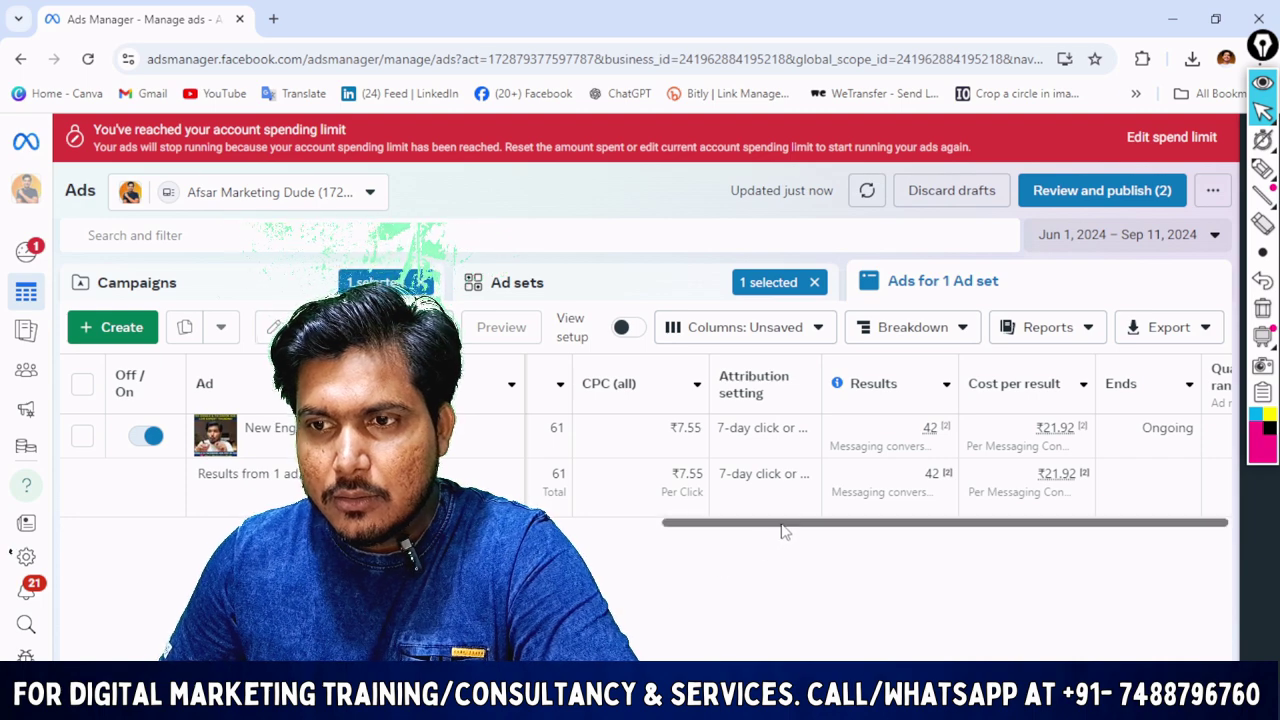
{"action": "left_click_drag", "start_coordinate": [783, 525], "coordinate": [990, 545]}
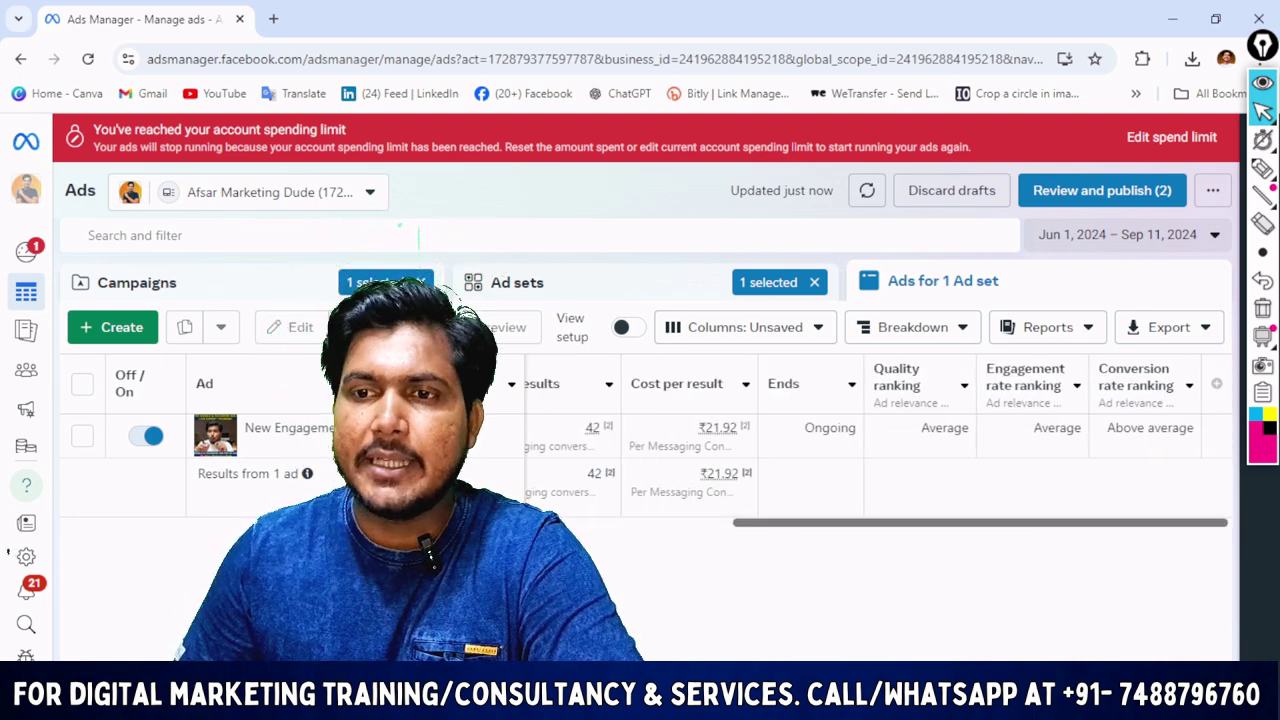
{"action": "key", "text": "ctrl+shift+3"}
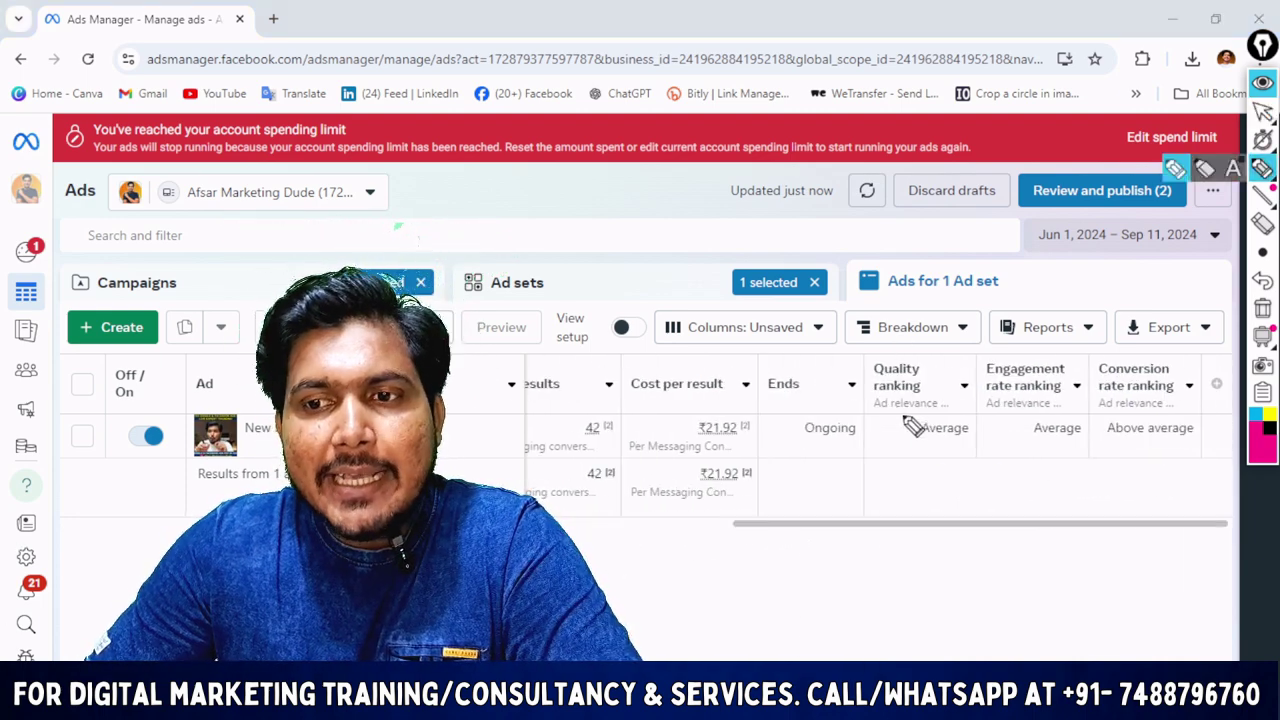
{"action": "mouse_move", "coordinate": [894, 423]}
{"action": "left_mouse_down"}
{"action": "mouse_move", "coordinate": [994, 457]}
{"action": "mouse_move", "coordinate": [886, 400]}
{"action": "left_mouse_up"}
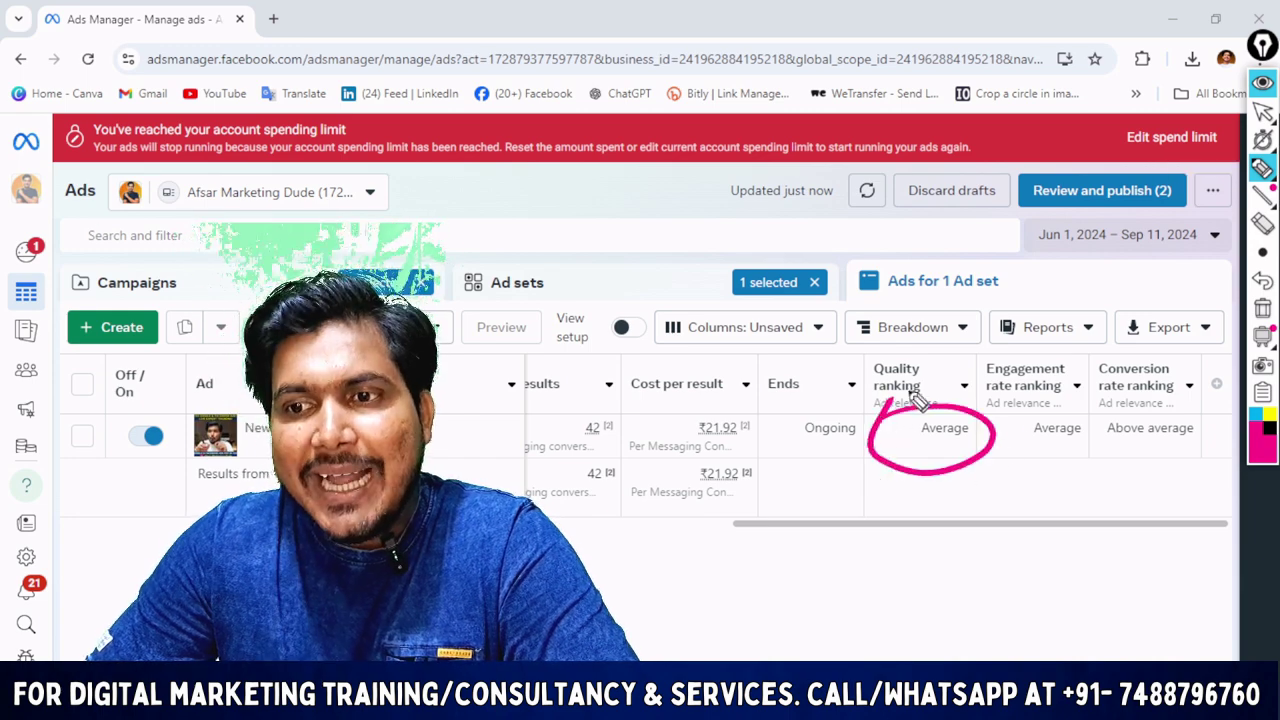
{"action": "mouse_move", "coordinate": [1020, 430]}
{"action": "left_mouse_down"}
{"action": "mouse_move", "coordinate": [1034, 417]}
{"action": "mouse_move", "coordinate": [1063, 462]}
{"action": "mouse_move", "coordinate": [1124, 424]}
{"action": "mouse_move", "coordinate": [1211, 449]}
{"action": "mouse_move", "coordinate": [1126, 457]}
{"action": "mouse_move", "coordinate": [1151, 412]}
{"action": "left_mouse_up"}
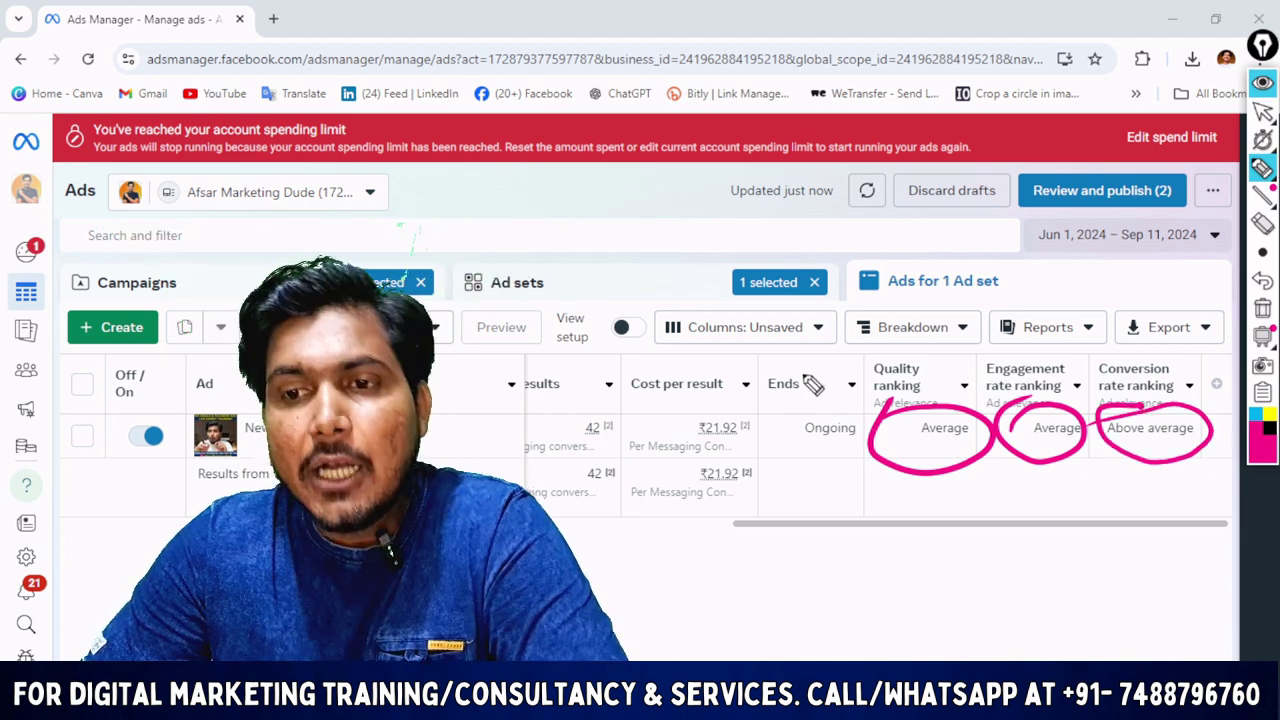
- Link the re-circled average rankings to a circled handwritten "video" note above the table with pink strokes, and clear the drawing
{"action": "left_click_drag", "start_coordinate": [886, 380], "coordinate": [796, 404]}
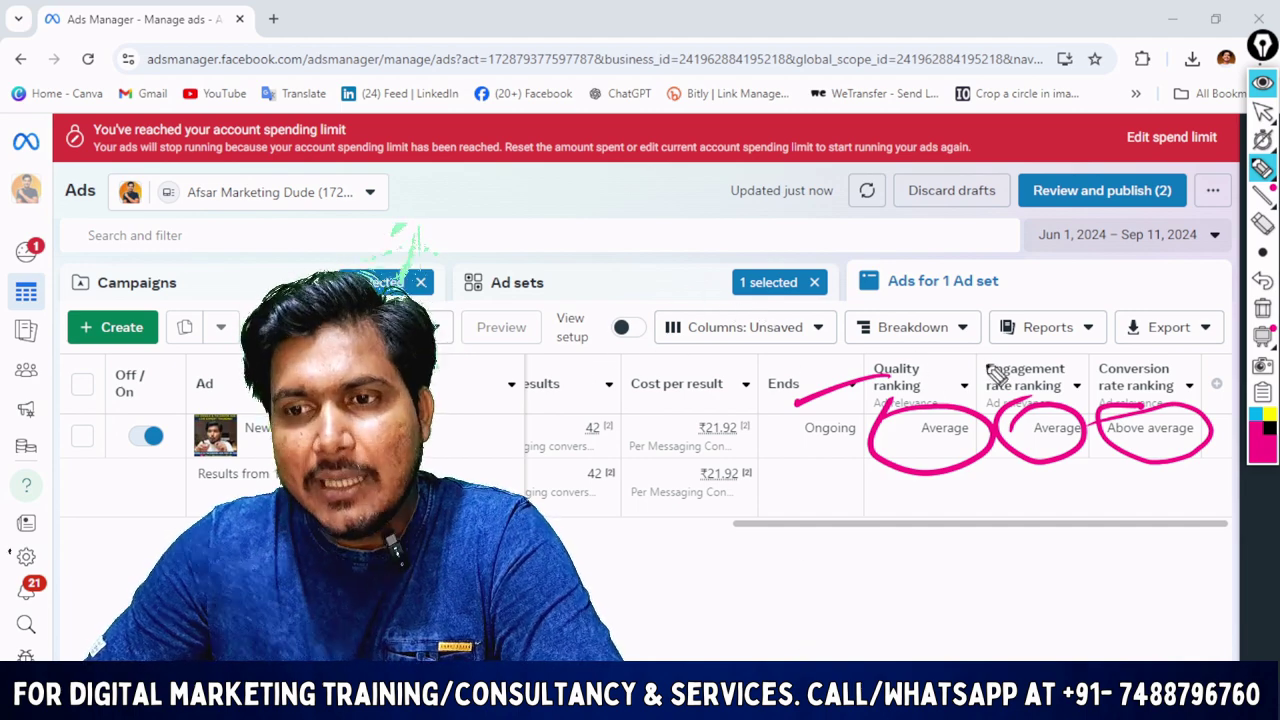
{"action": "mouse_move", "coordinate": [1000, 408]}
{"action": "left_mouse_down"}
{"action": "mouse_move", "coordinate": [1067, 460]}
{"action": "mouse_move", "coordinate": [1040, 400]}
{"action": "left_mouse_up"}
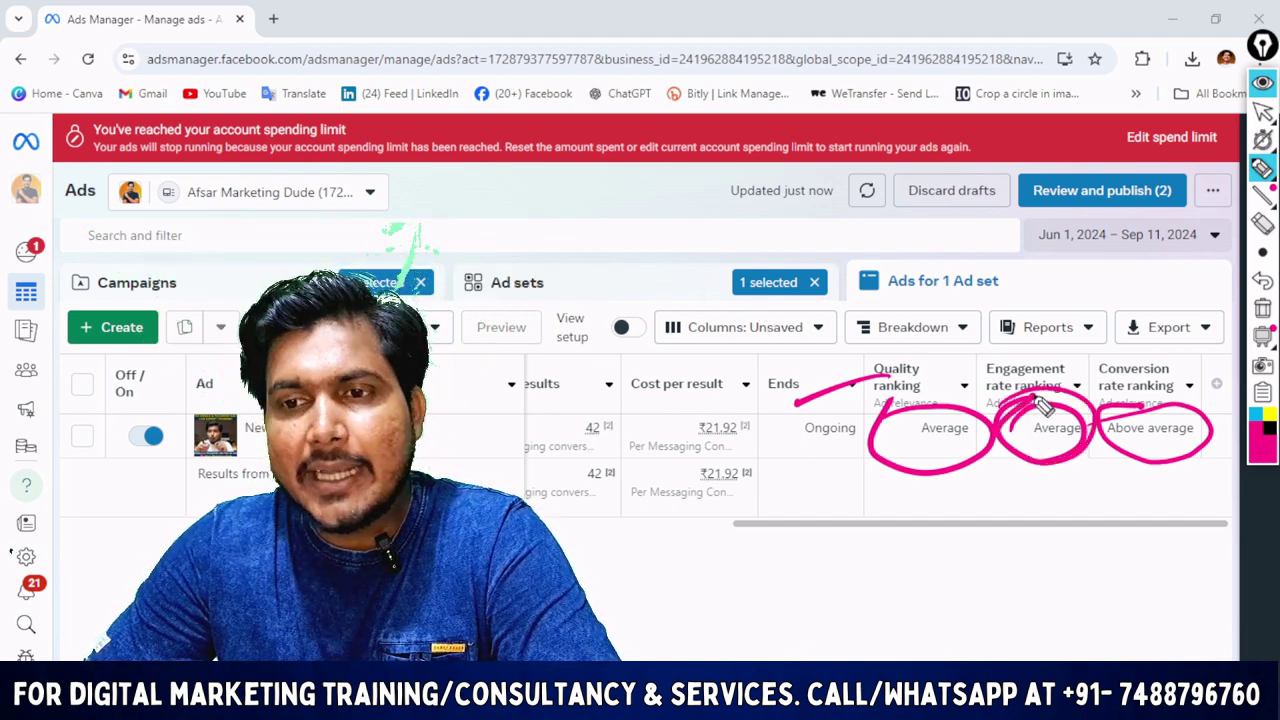
{"action": "mouse_move", "coordinate": [915, 424]}
{"action": "left_mouse_down"}
{"action": "mouse_move", "coordinate": [958, 396]}
{"action": "mouse_move", "coordinate": [872, 420]}
{"action": "left_mouse_up"}
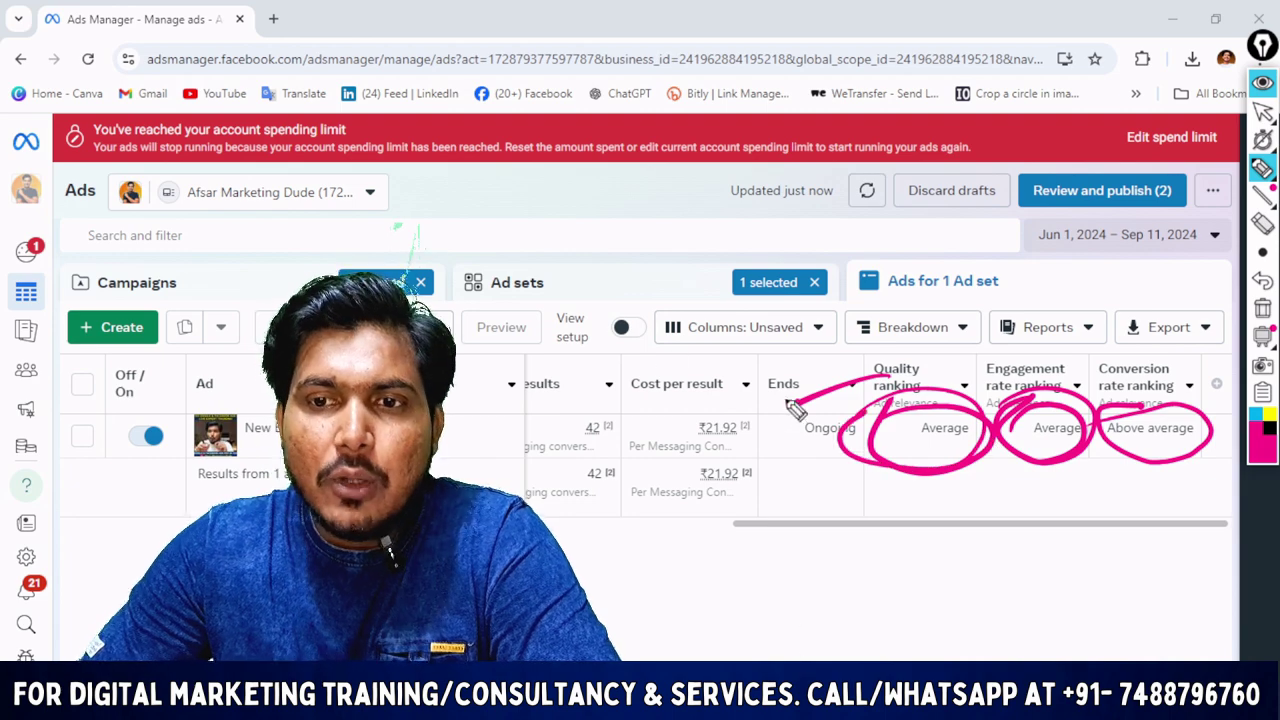
{"action": "left_click_drag", "start_coordinate": [790, 405], "coordinate": [635, 324]}
{"action": "mouse_move", "coordinate": [480, 220]}
{"action": "left_mouse_down"}
{"action": "mouse_move", "coordinate": [529, 243]}
{"action": "mouse_move", "coordinate": [623, 200]}
{"action": "mouse_move", "coordinate": [441, 258]}
{"action": "left_mouse_up"}
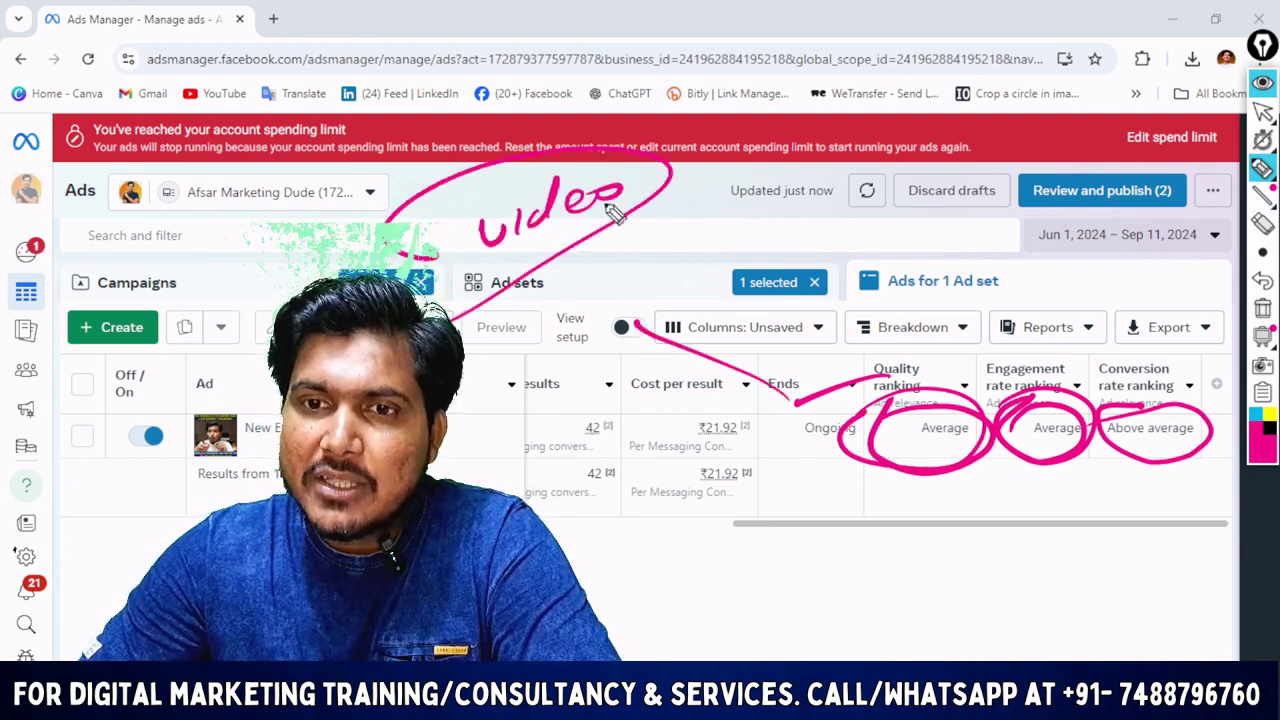
{"action": "mouse_move", "coordinate": [622, 206]}
{"action": "left_mouse_down"}
{"action": "mouse_move", "coordinate": [740, 200]}
{"action": "mouse_move", "coordinate": [665, 207]}
{"action": "left_mouse_up"}
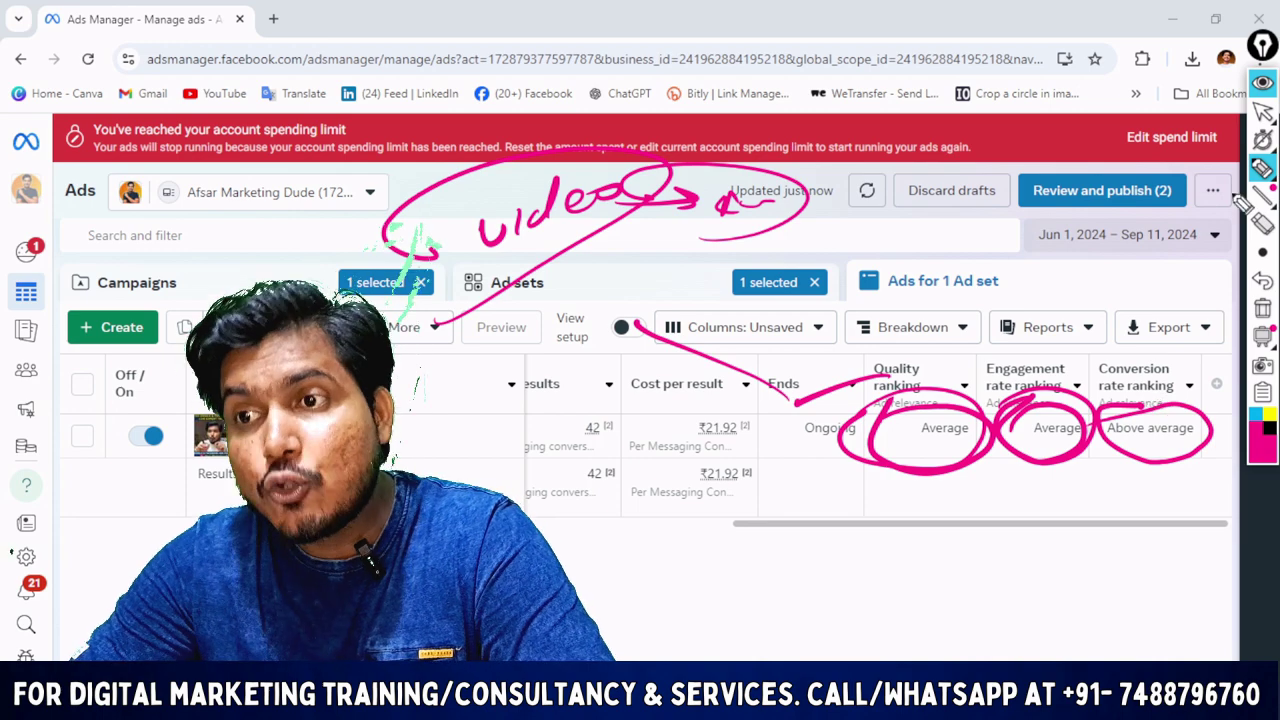
{"action": "left_click", "coordinate": [1262, 112]}
{"action": "left_click", "coordinate": [1262, 308]}
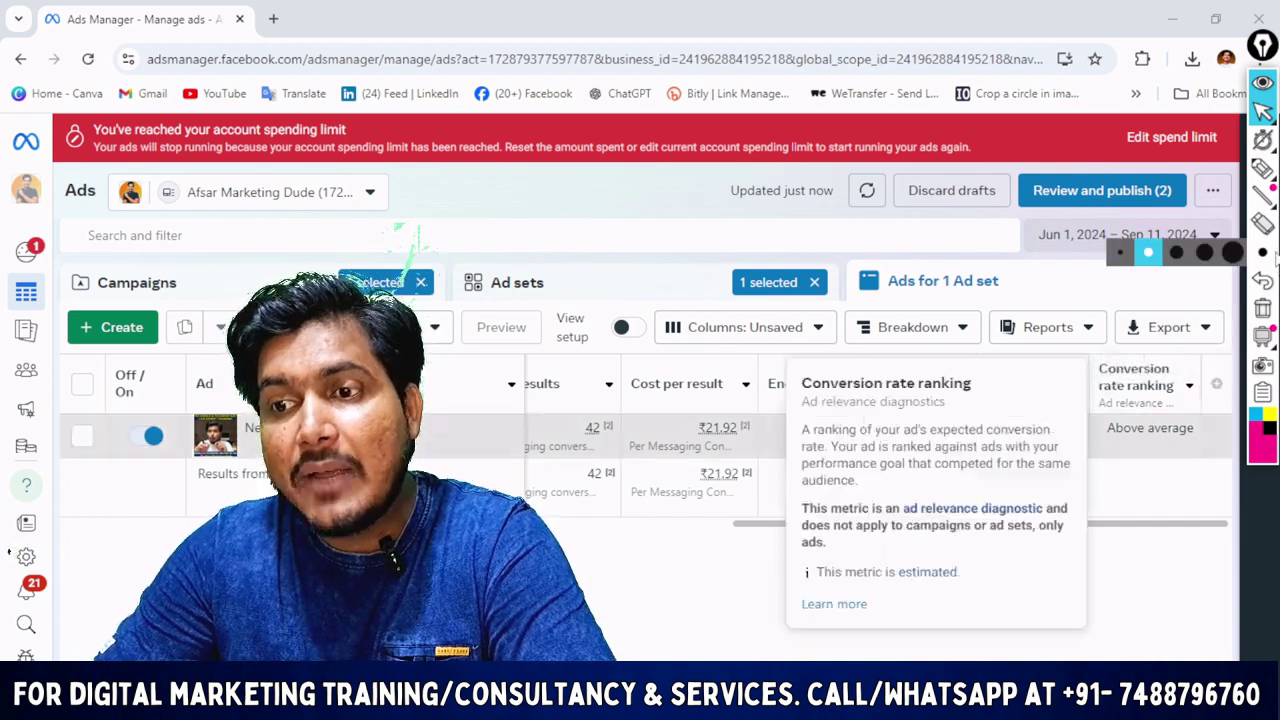
- Circle the ad's Conversion rate ranking value in pink and handwrite a circled note starting with "20" above the table
{"action": "left_click", "coordinate": [1262, 168]}
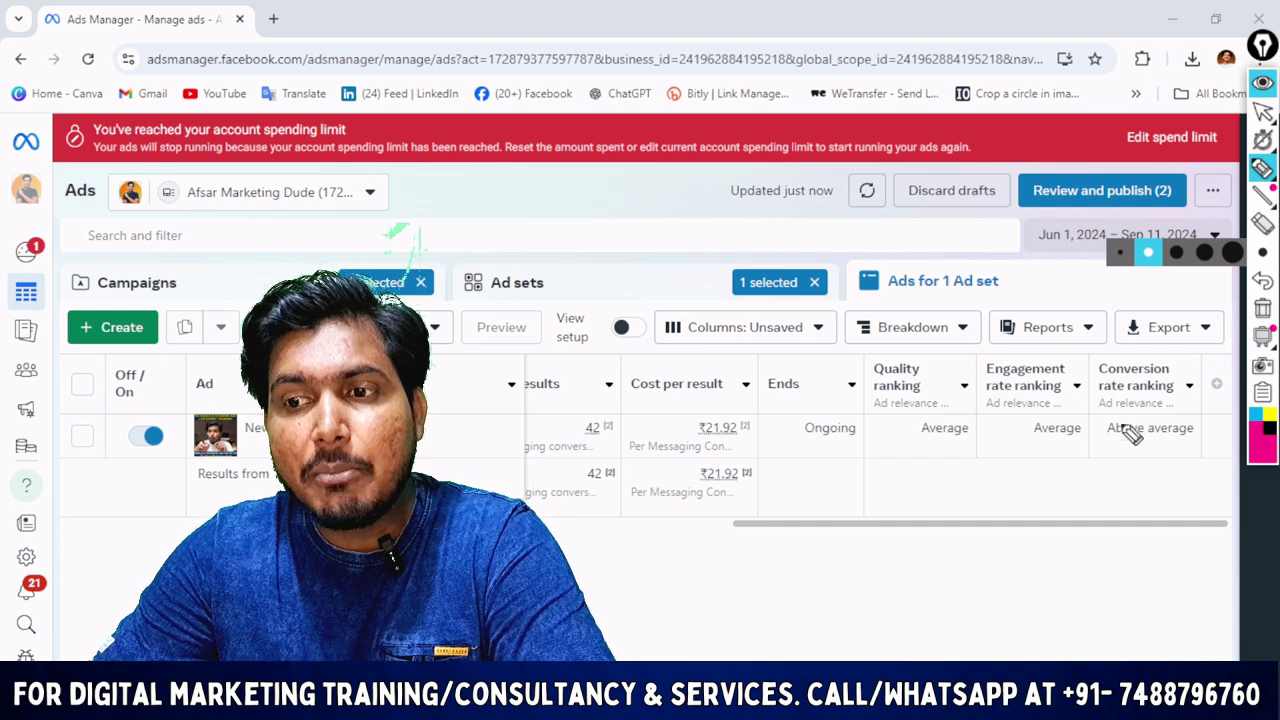
{"action": "mouse_move", "coordinate": [1110, 464]}
{"action": "left_mouse_down"}
{"action": "mouse_move", "coordinate": [1186, 467]}
{"action": "mouse_move", "coordinate": [1123, 403]}
{"action": "mouse_move", "coordinate": [1100, 452]}
{"action": "left_mouse_up"}
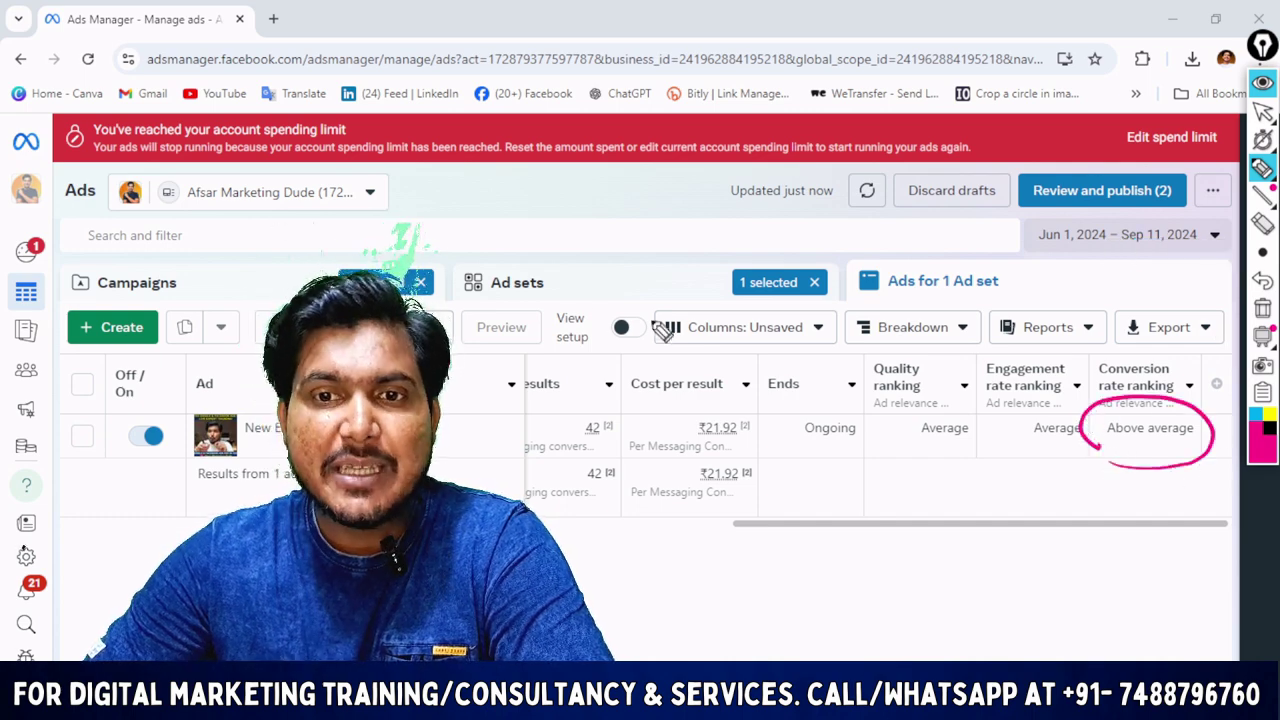
{"action": "mouse_move", "coordinate": [485, 230]}
{"action": "left_mouse_down"}
{"action": "mouse_move", "coordinate": [640, 206]}
{"action": "mouse_move", "coordinate": [680, 177]}
{"action": "mouse_move", "coordinate": [480, 312]}
{"action": "mouse_move", "coordinate": [697, 300]}
{"action": "left_mouse_up"}
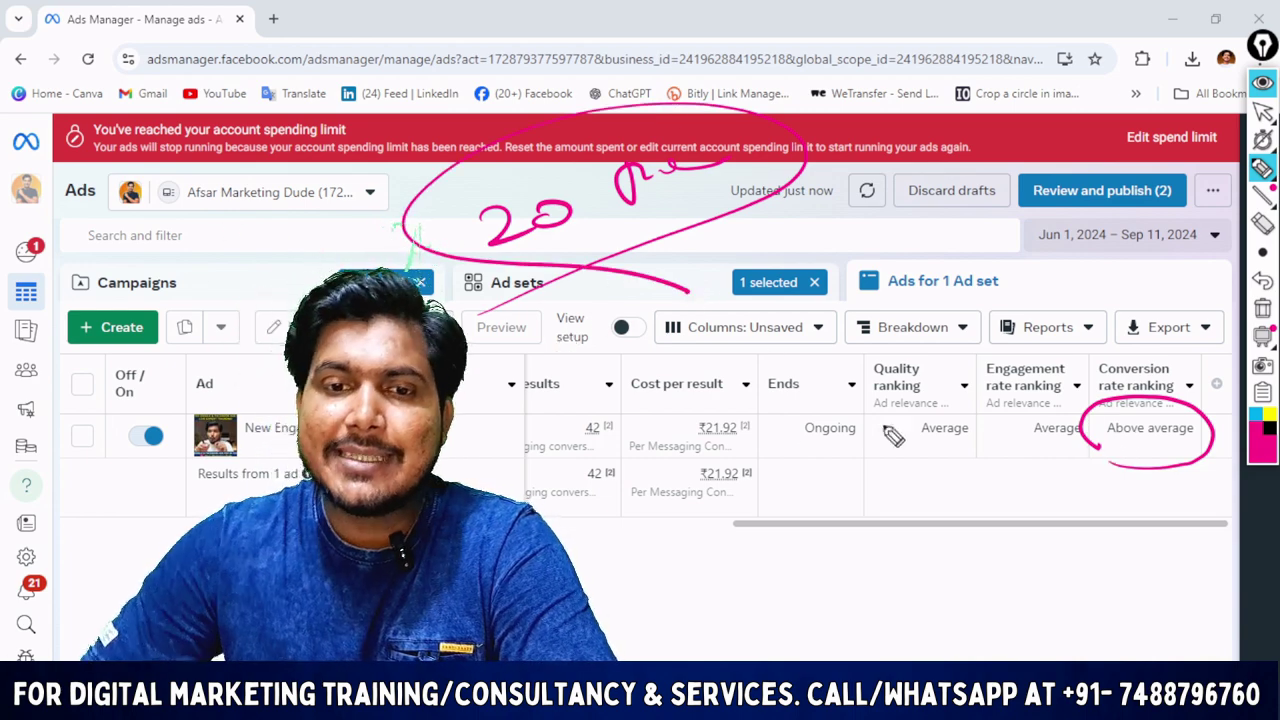
- Sketch pink box outlines over the Results area of the table and frame the three ranking columns with a pink stroke
{"action": "left_click_drag", "start_coordinate": [430, 398], "coordinate": [595, 499]}
{"action": "mouse_move", "coordinate": [440, 450]}
{"action": "left_mouse_down"}
{"action": "mouse_move", "coordinate": [651, 520]}
{"action": "mouse_move", "coordinate": [623, 402]}
{"action": "left_mouse_up"}
{"action": "mouse_move", "coordinate": [518, 465]}
{"action": "left_mouse_down"}
{"action": "mouse_move", "coordinate": [656, 450]}
{"action": "mouse_move", "coordinate": [572, 547]}
{"action": "left_mouse_up"}
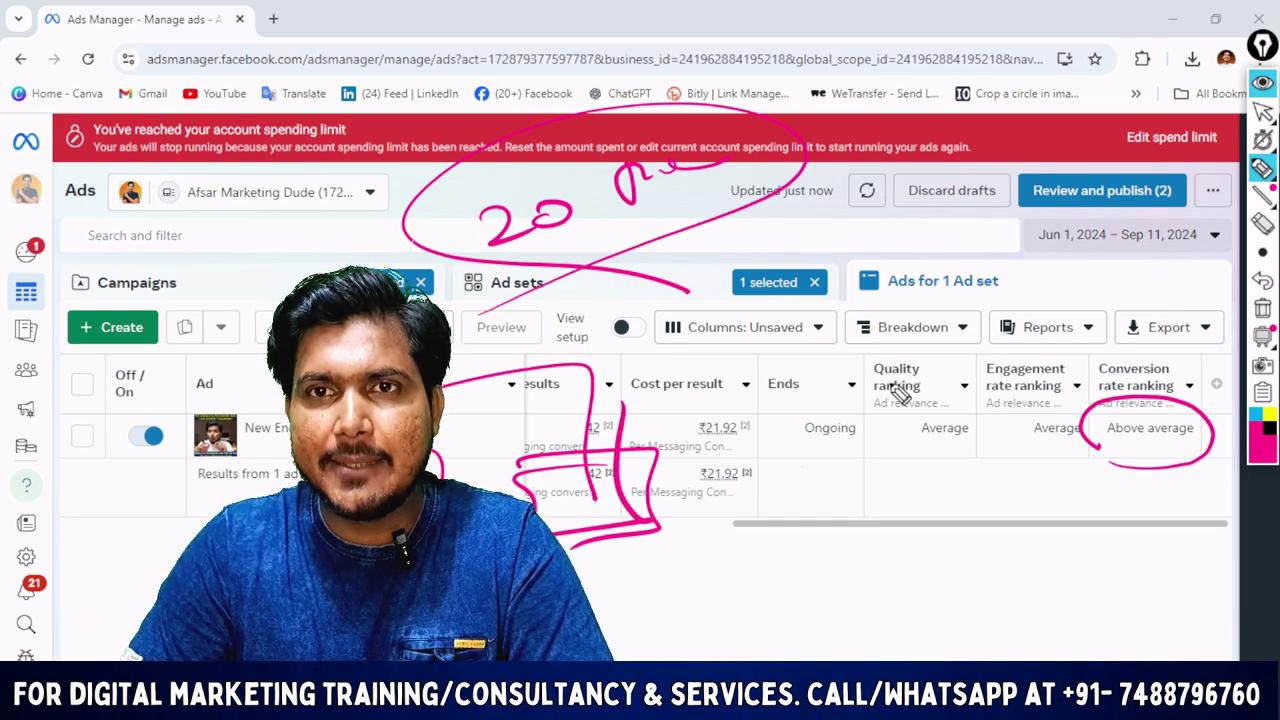
{"action": "left_click_drag", "start_coordinate": [843, 455], "coordinate": [810, 492]}
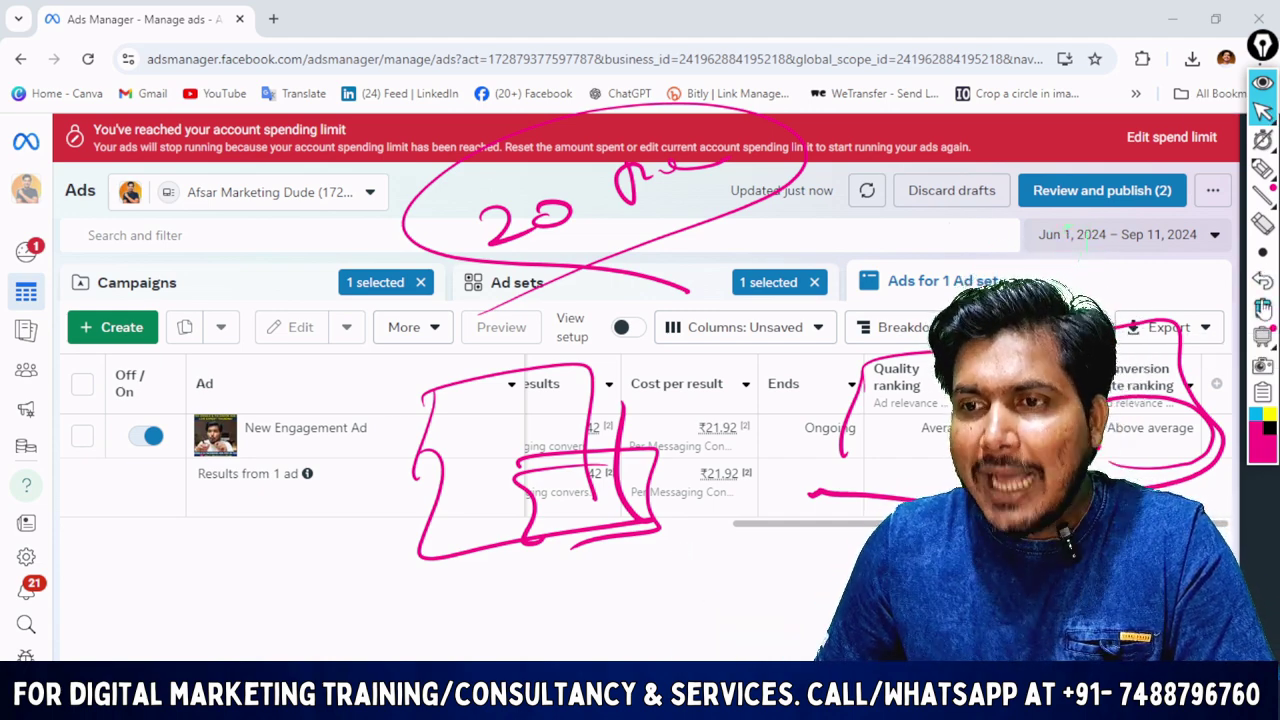
- Clear all pink drawings and switch to the browser window showing the Facebook Ads Course Outline PDF
{"action": "left_click", "coordinate": [1262, 308]}
{"action": "key", "text": "alt+Tab"}
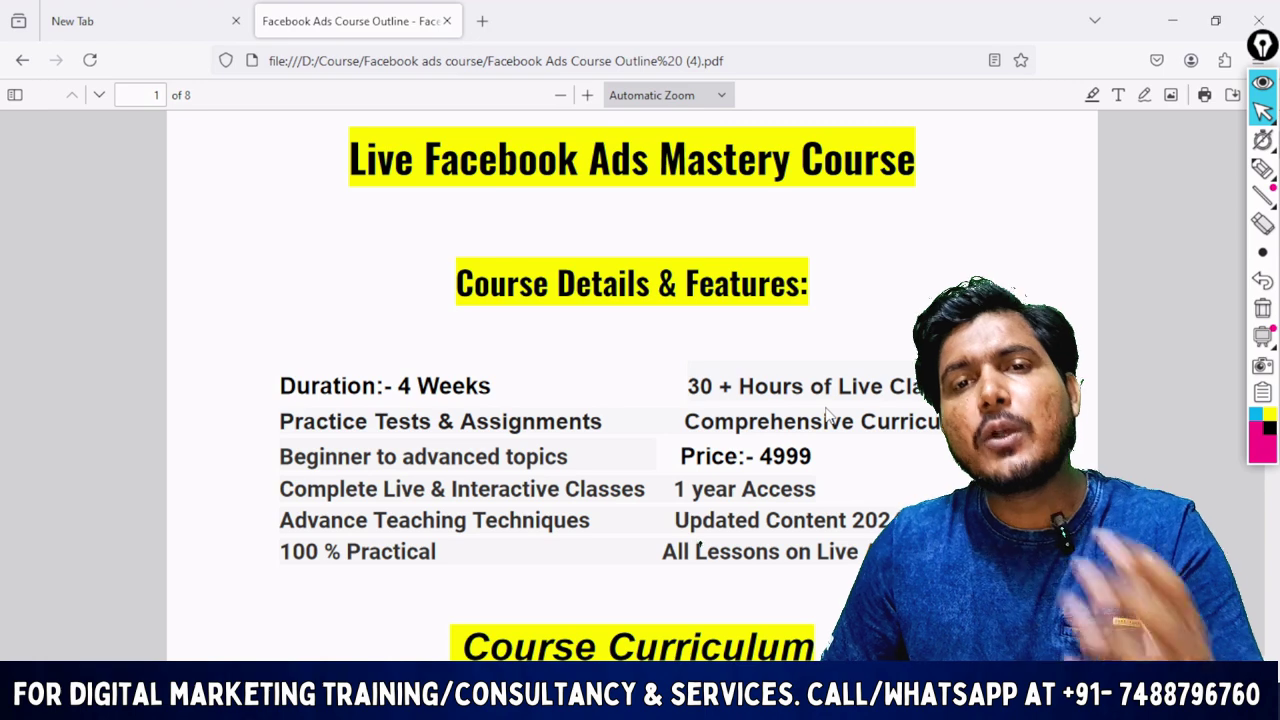